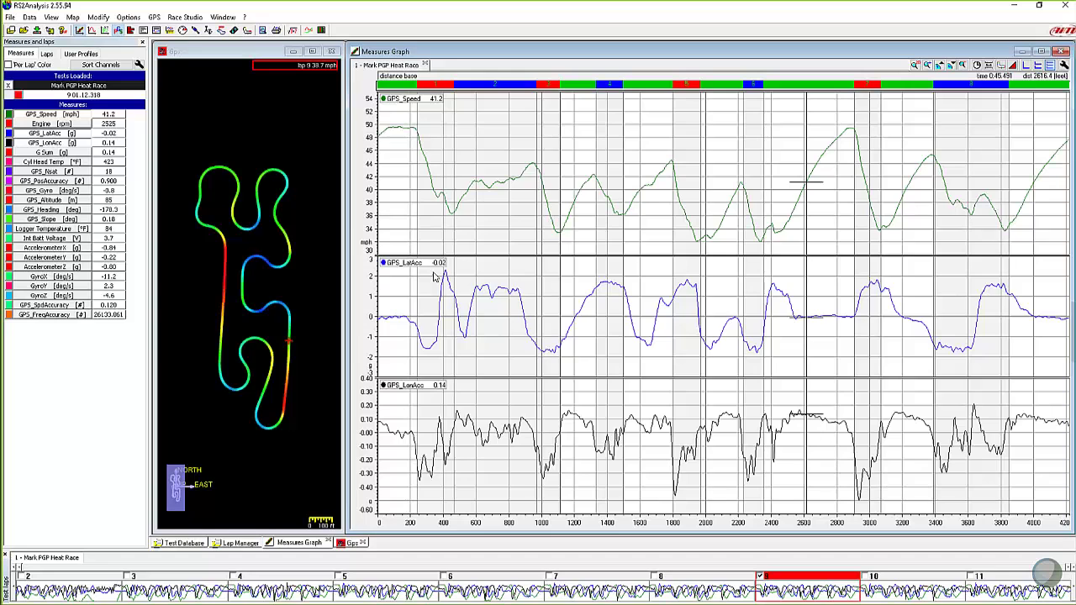
- Inspect lateral and longitudinal acceleration through turn 1, from the straight before it to the cornering peak and the initial braking point
click(425, 315)
drag(424, 312, 423, 349)
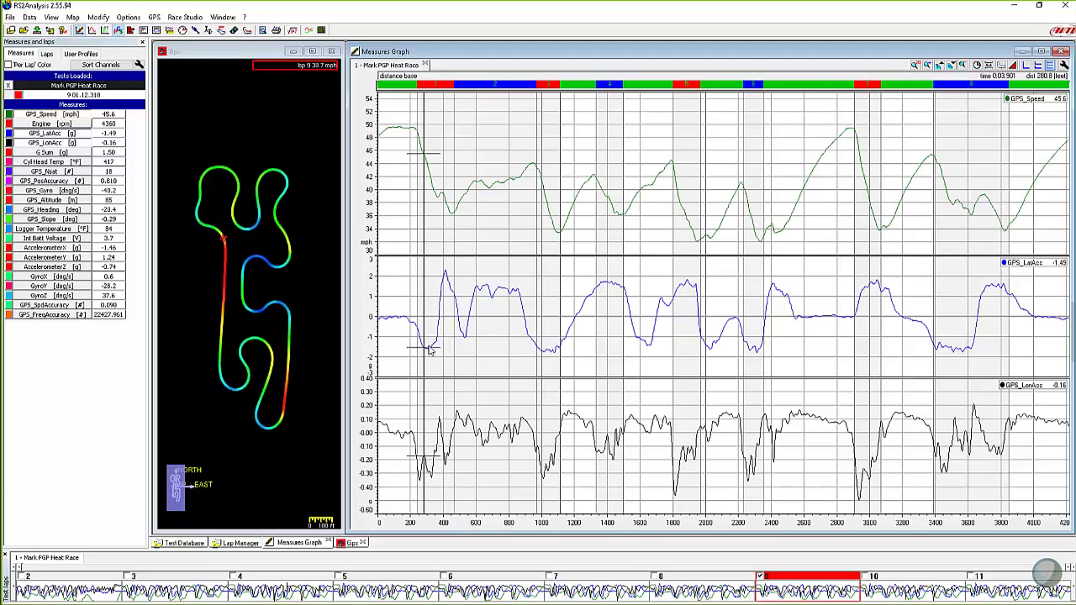
drag(439, 288, 450, 281)
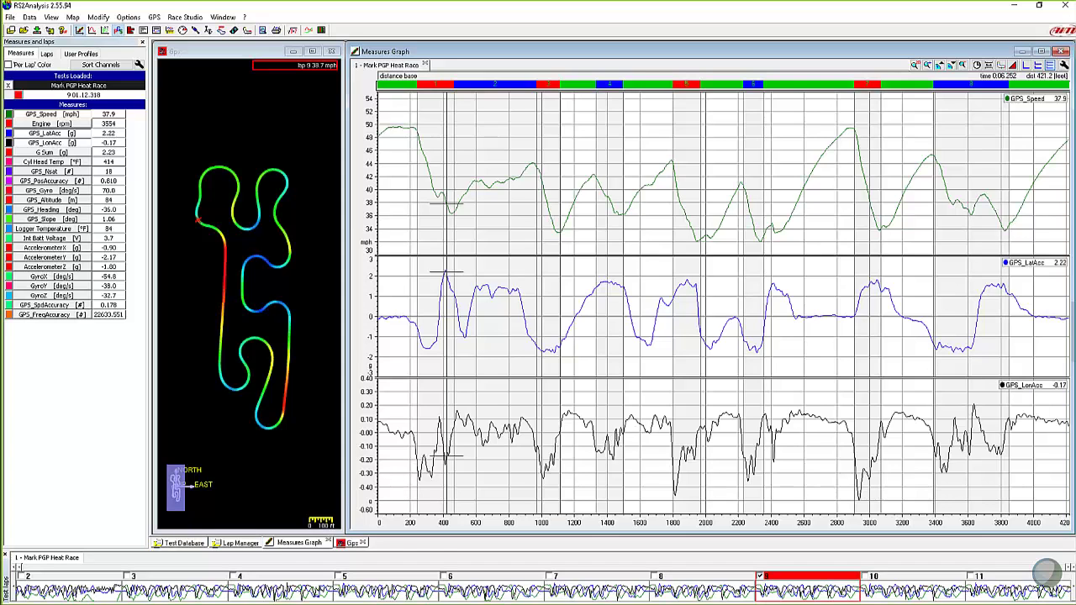
drag(384, 433, 388, 433)
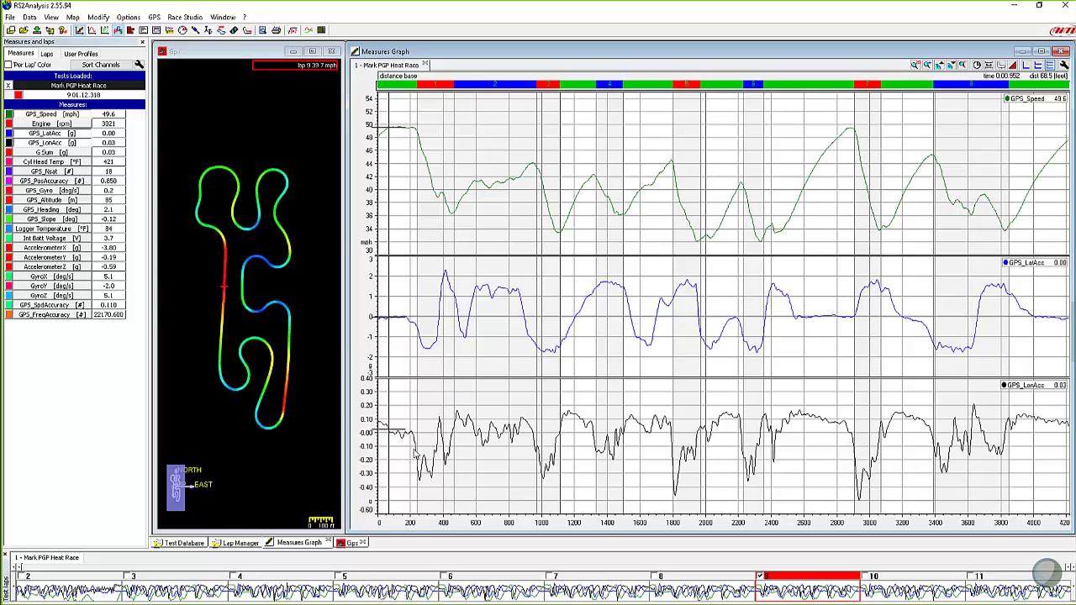
click(418, 444)
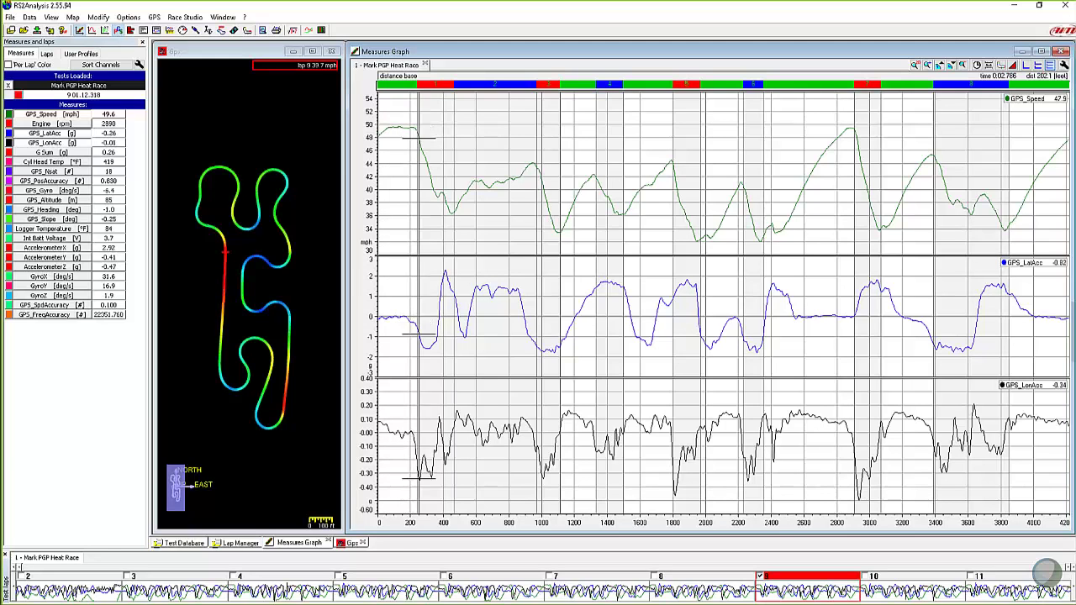
drag(419, 482, 419, 482)
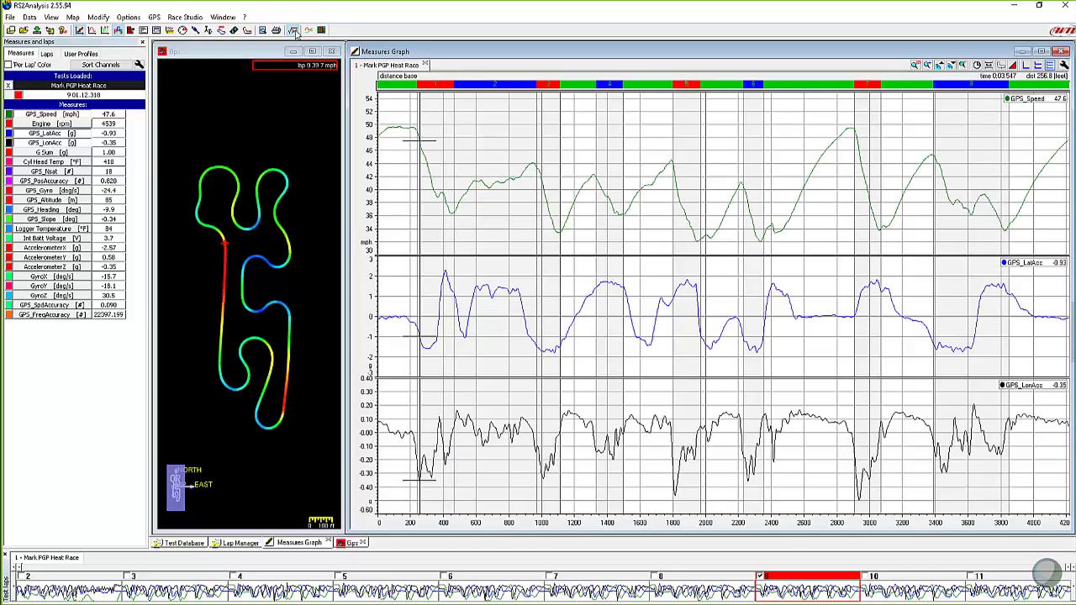
- Review the G Sum math channel's formula without changing it, and add G Sum to the measures graph
key(alt+F8)
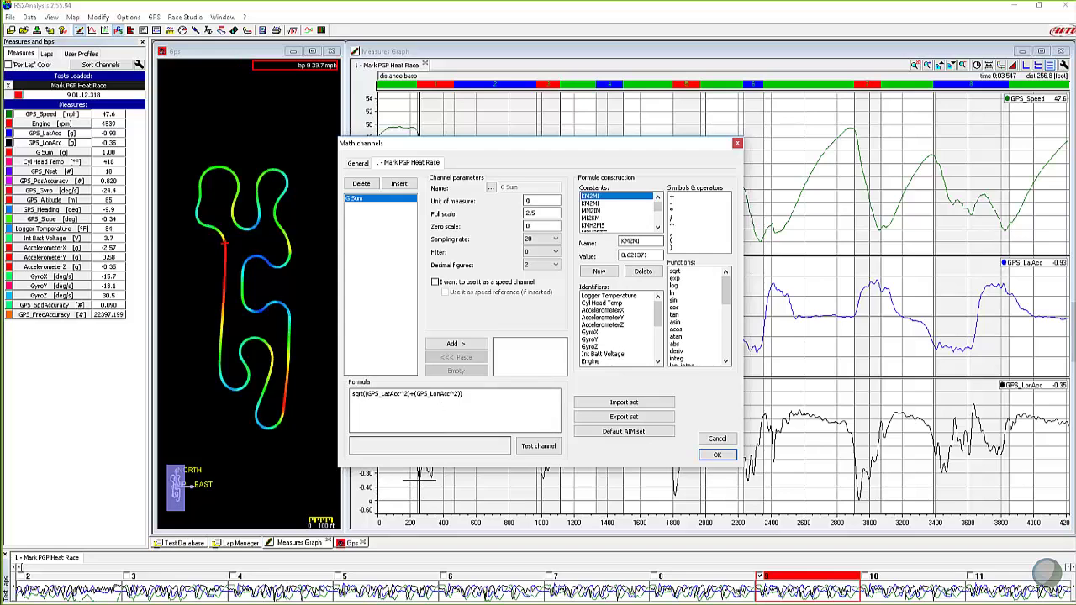
click(717, 439)
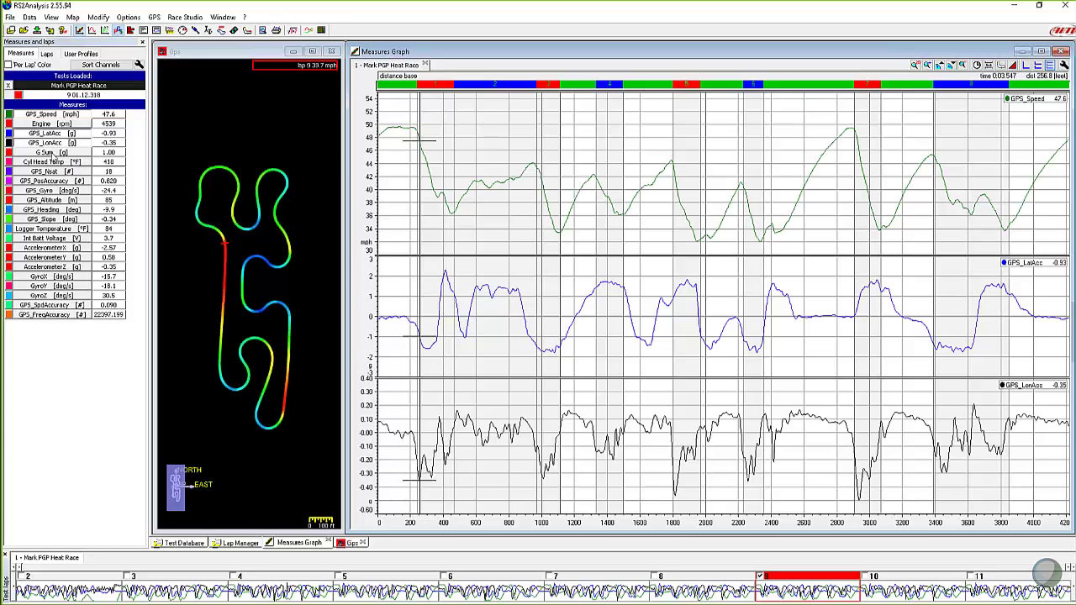
click(51, 153)
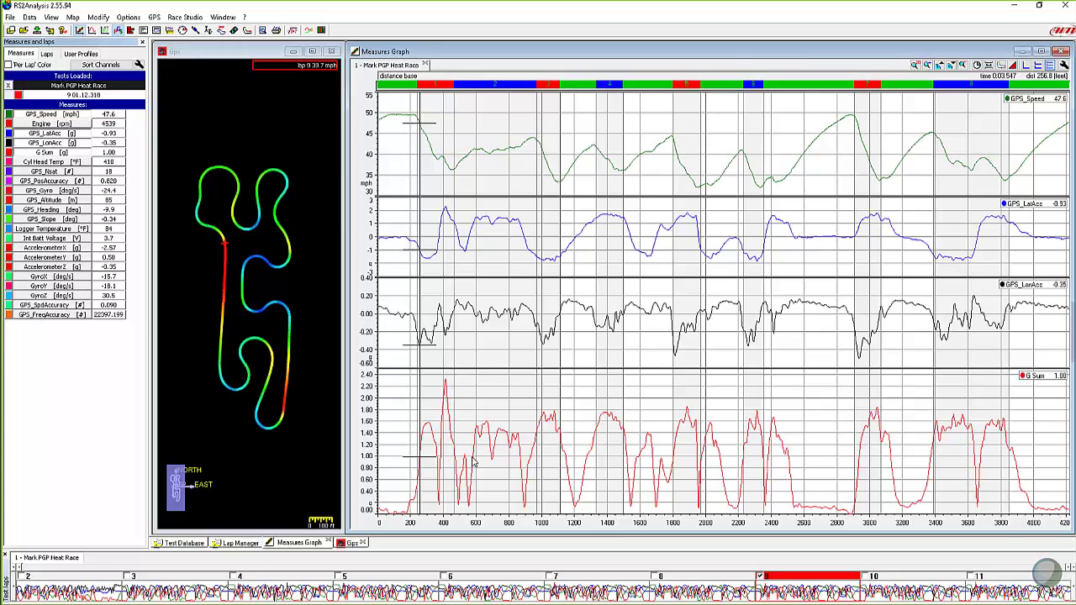
- Compare G Sum with lateral and longitudinal acceleration at the entries of turn 1 and turn 7
drag(398, 474, 418, 474)
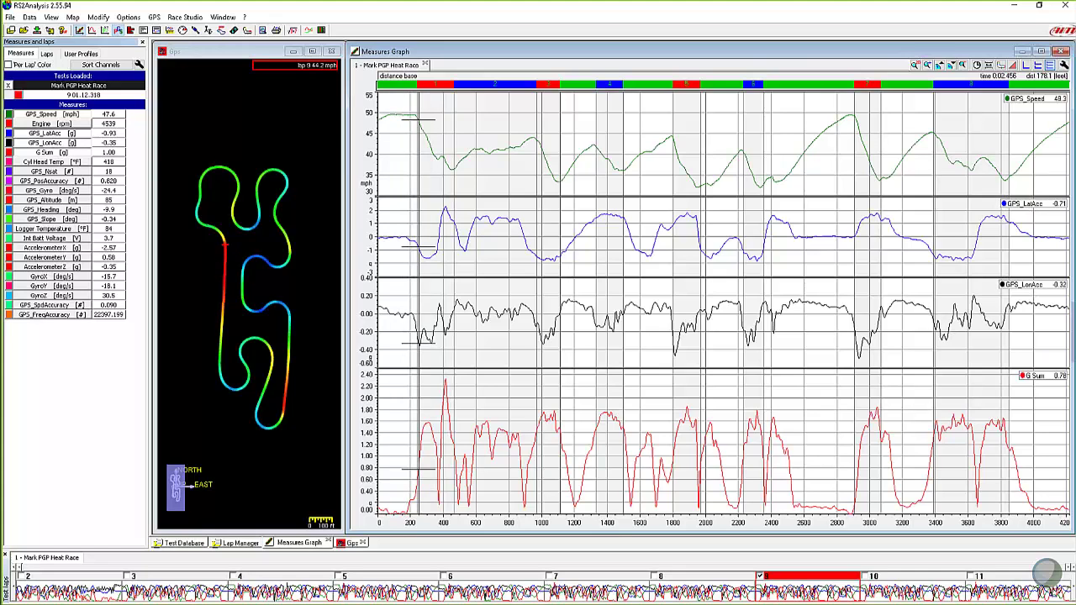
drag(411, 313, 412, 318)
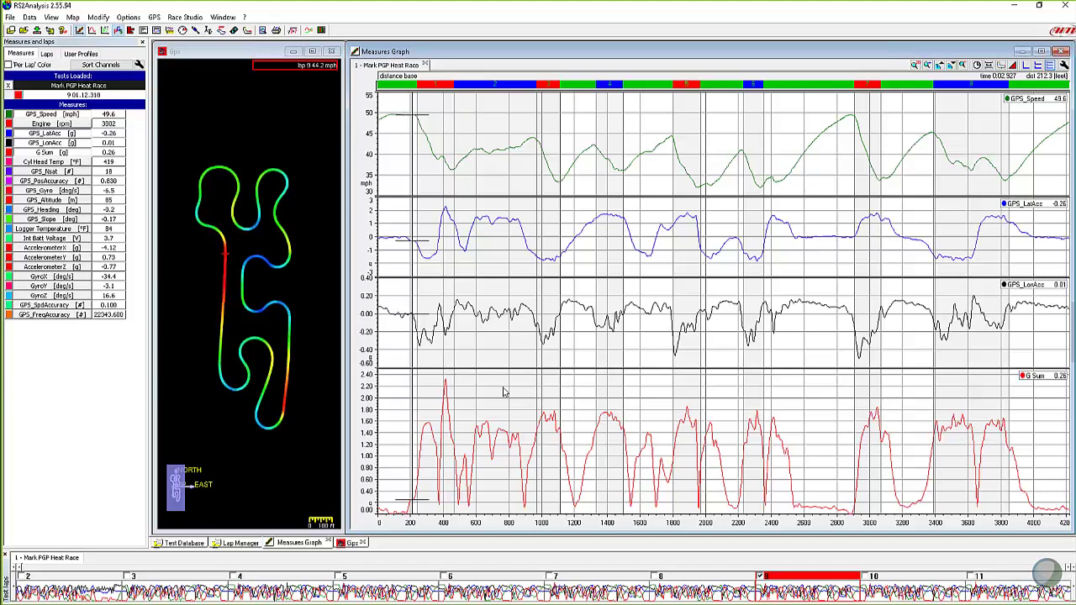
click(876, 461)
drag(878, 461, 865, 463)
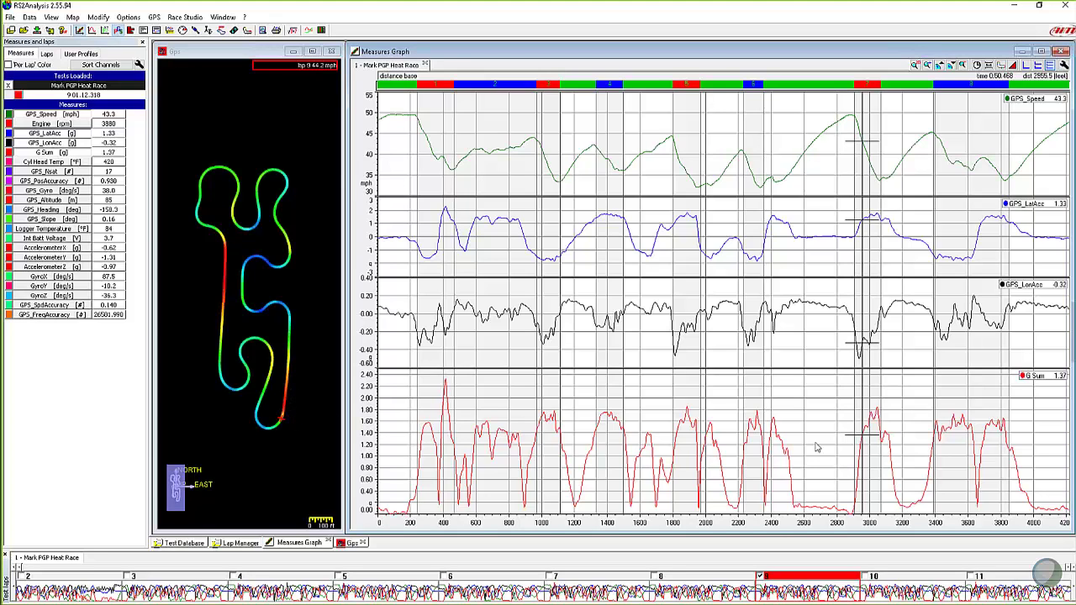
drag(861, 245, 856, 244)
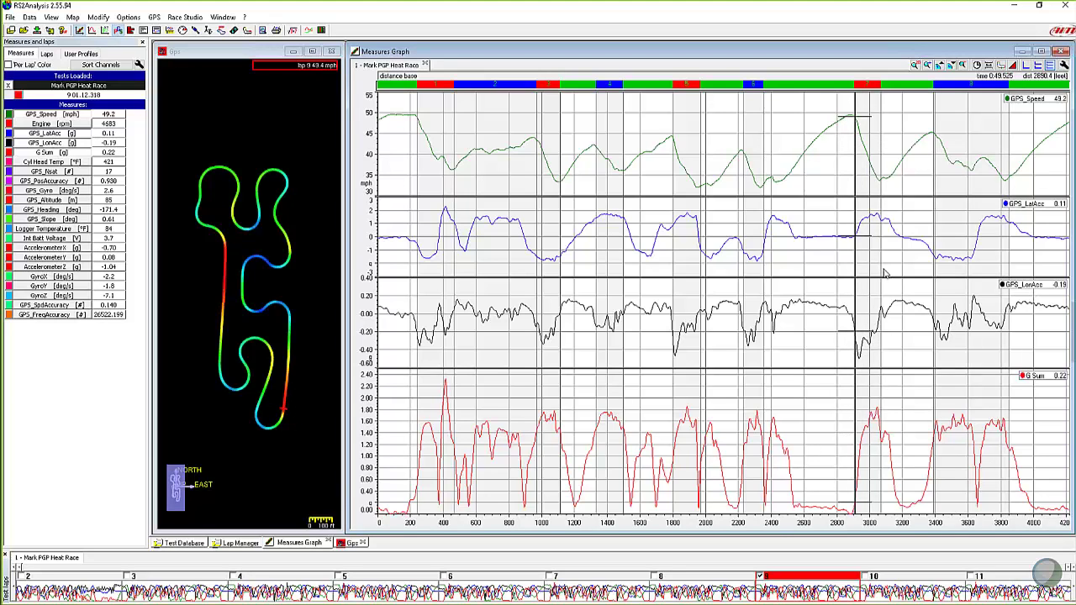
- Examine turn 7 closely on the graph and track map, checking longitudinal acceleration from the end of the straight to the lift point
scroll(886, 274, up, 2)
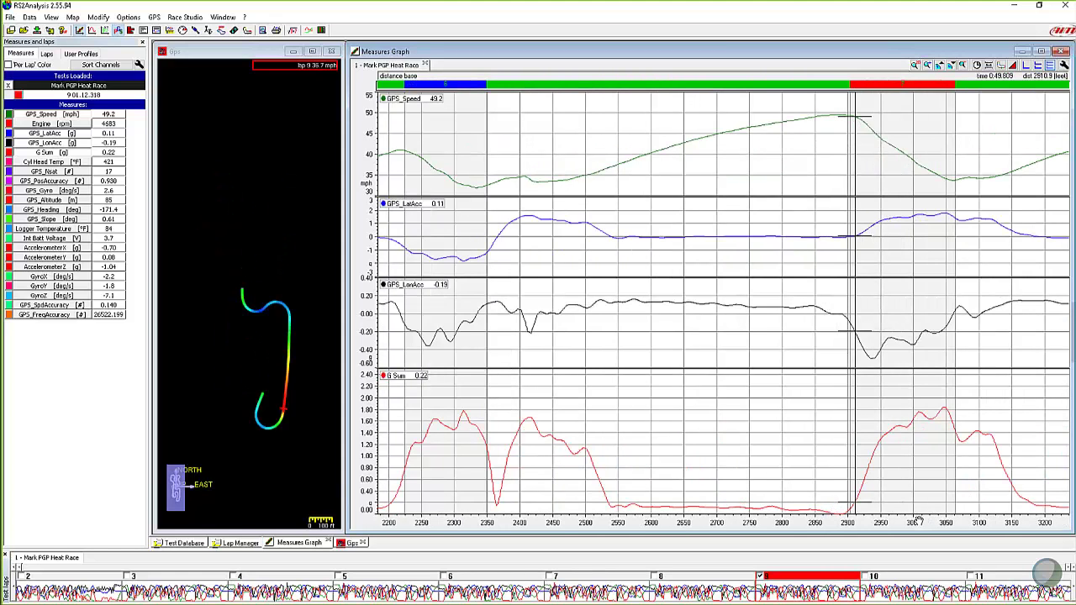
drag(925, 522, 745, 523)
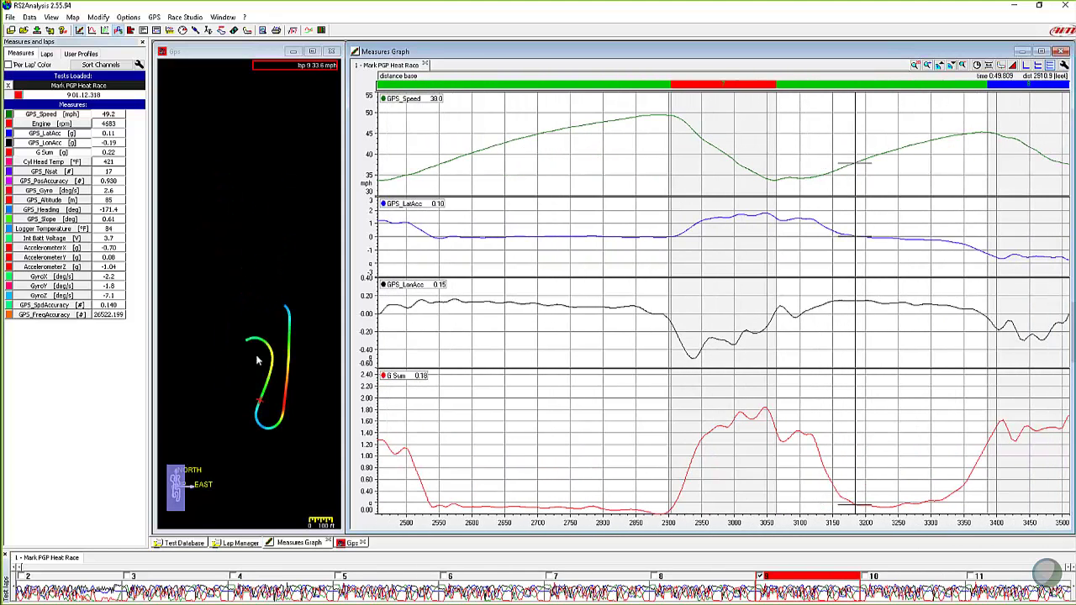
drag(293, 361, 287, 309)
scroll(268, 328, up, 4)
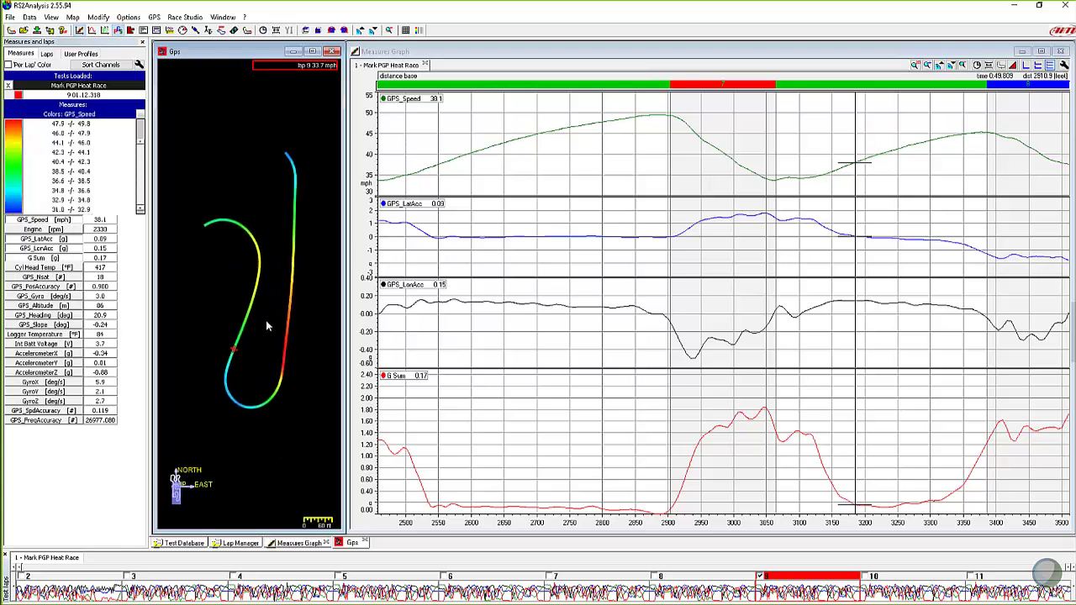
click(661, 139)
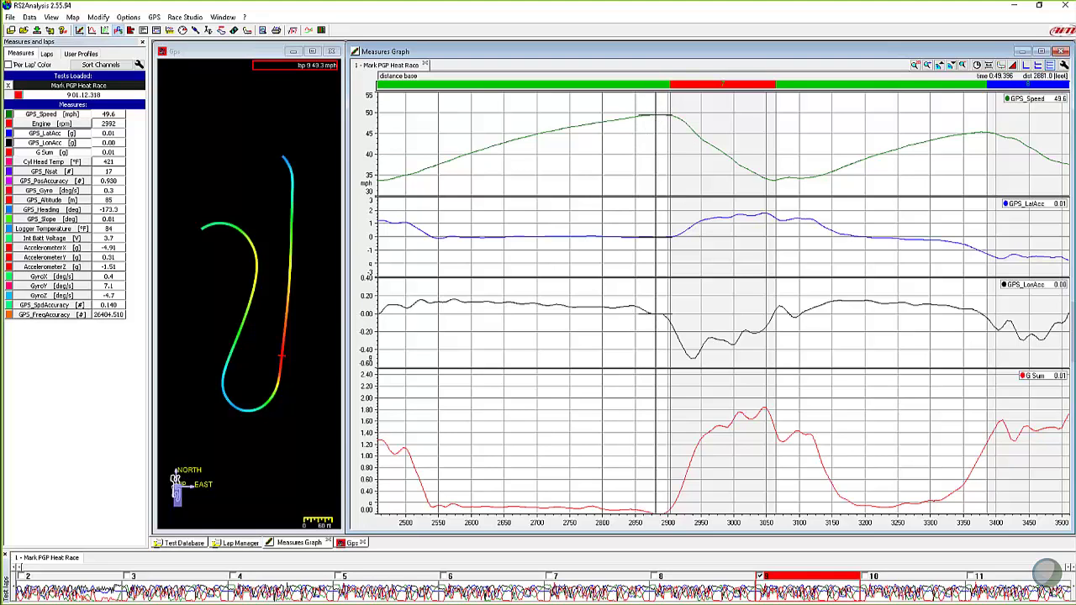
click(635, 307)
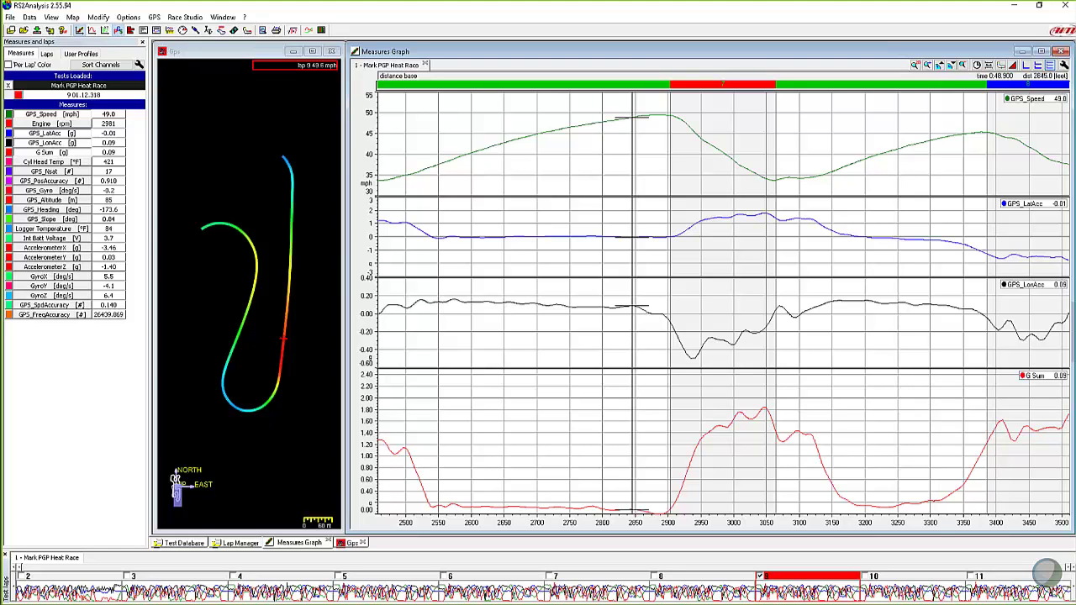
drag(657, 319, 662, 320)
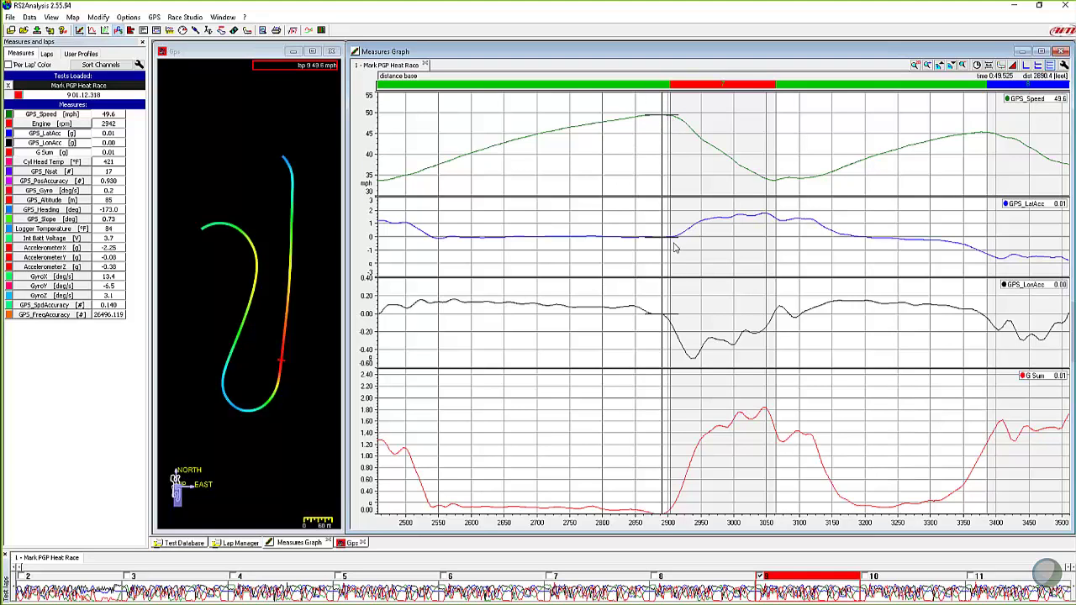
click(665, 319)
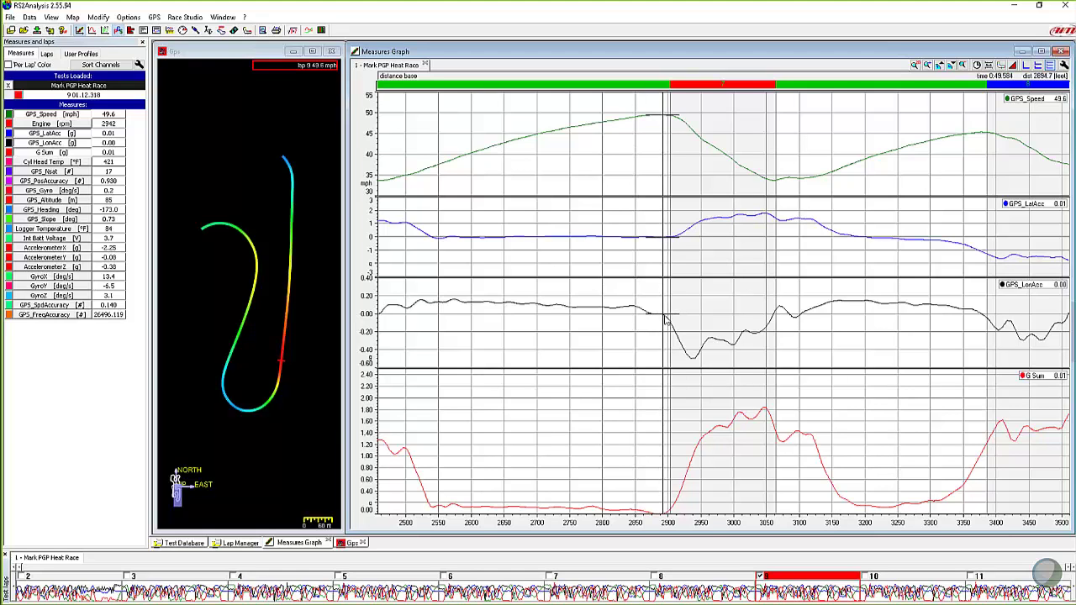
click(661, 316)
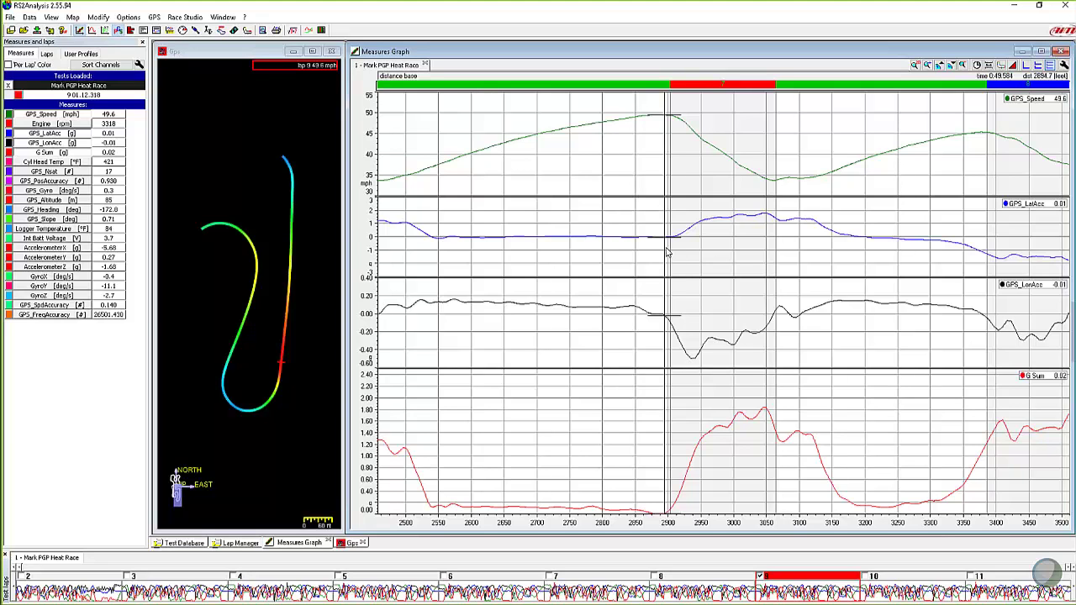
- Trace the rise of G Sum through turn 7, from the start of braking to its peak near the slowest point
drag(676, 234, 679, 336)
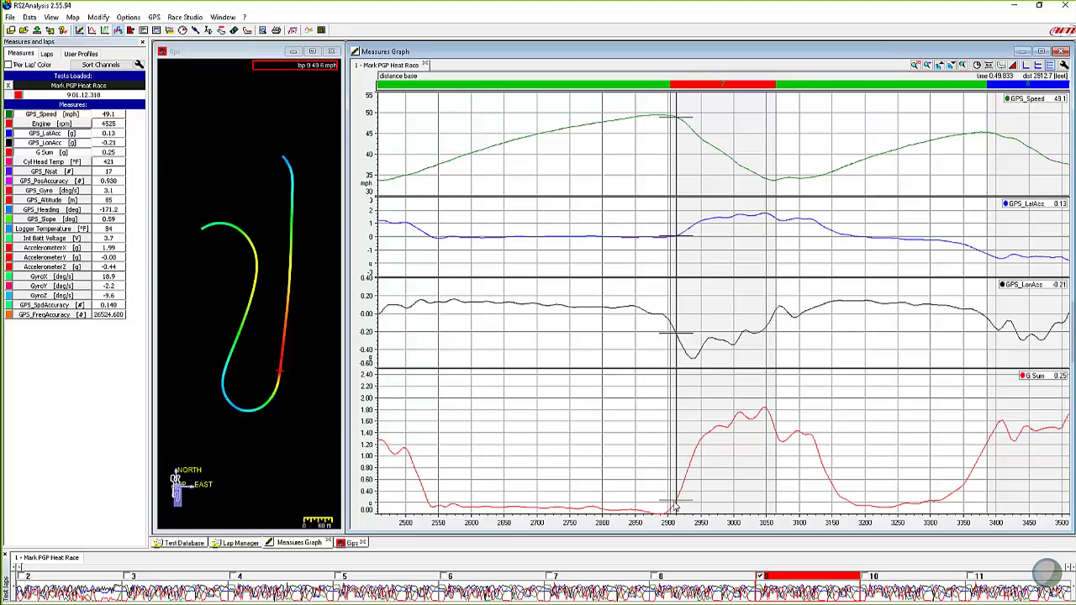
drag(676, 504, 702, 442)
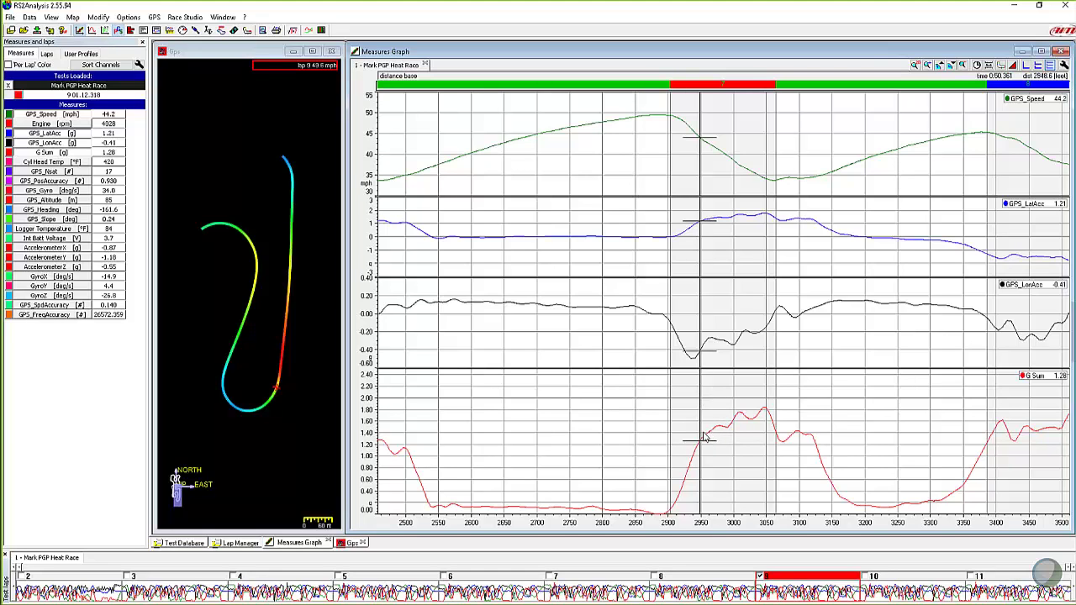
drag(701, 435, 703, 439)
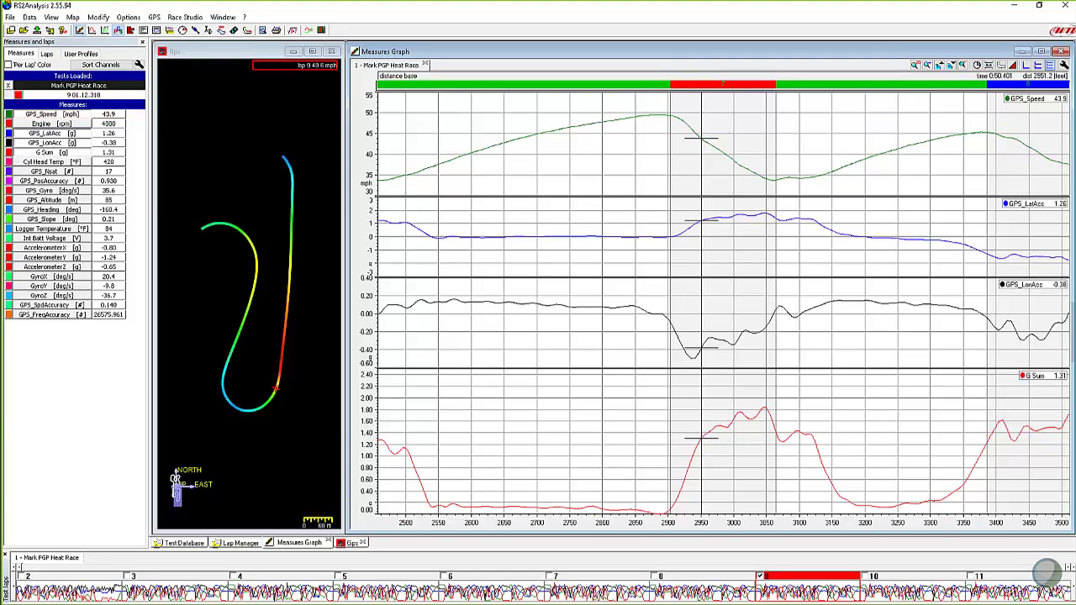
click(719, 430)
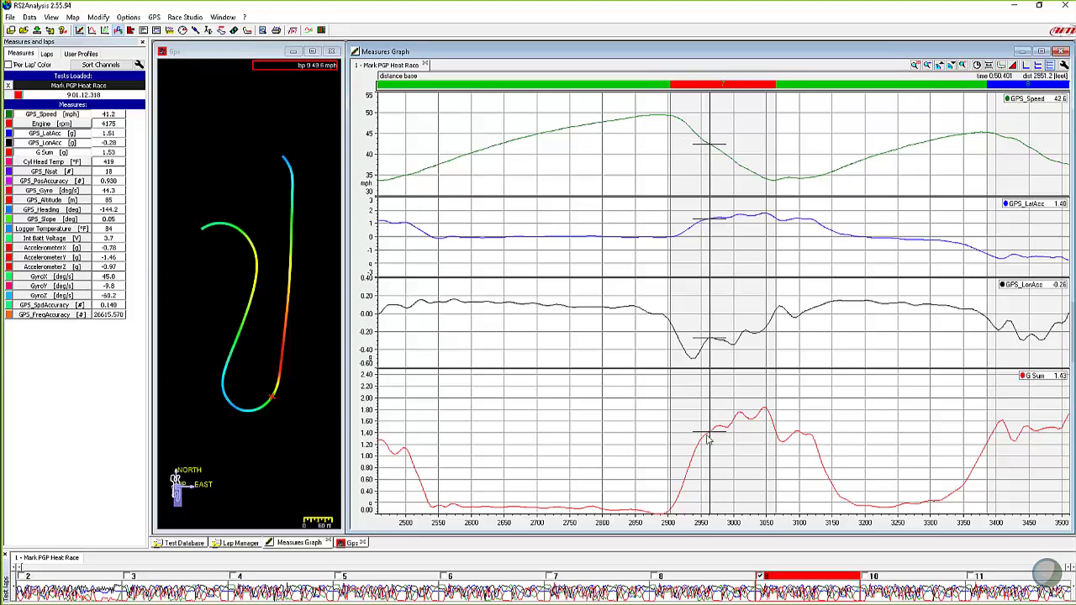
click(766, 412)
click(764, 412)
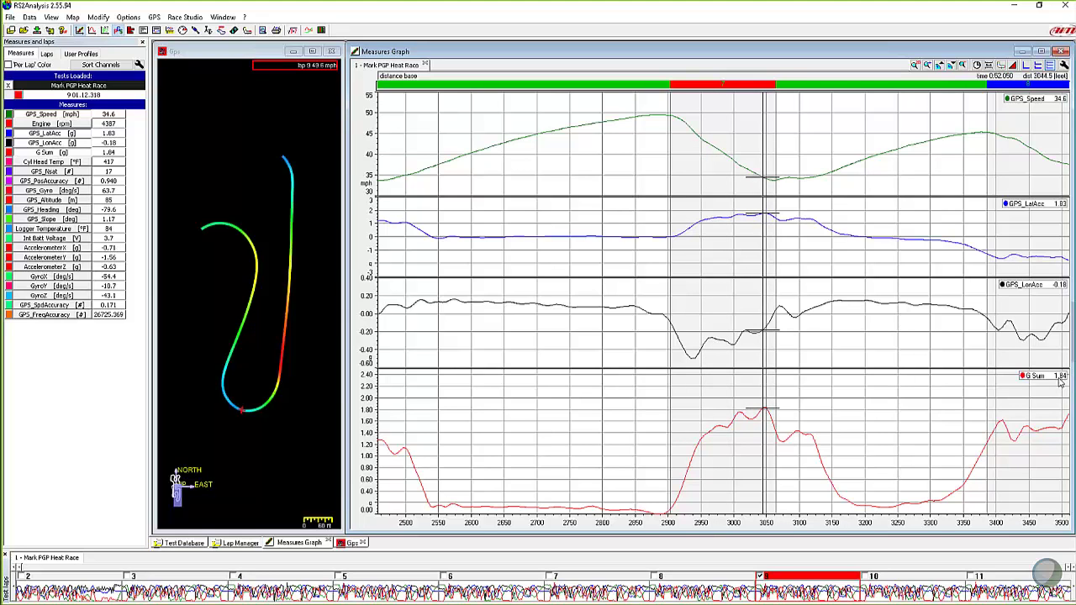
- Check successive cursor readings back and forth along the G Sum plateau in the first half of turn 7, around 2985 feet
click(727, 427)
key(Left)
key(Left)
key(Left)
key(Left)
key(Left)
key(Left)
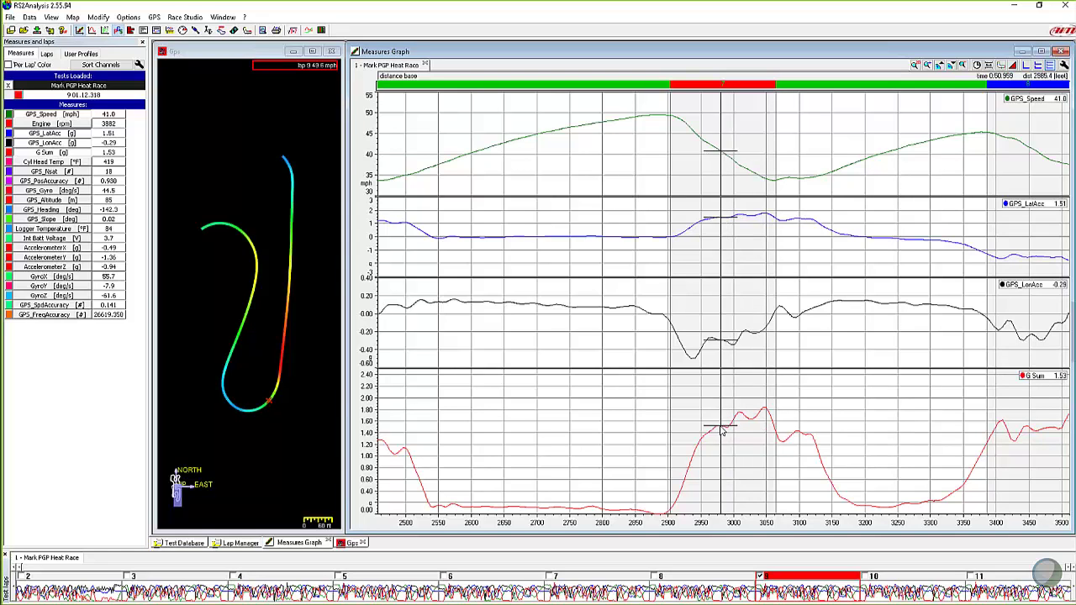
key(Right)
key(Right)
key(Right)
key(Right)
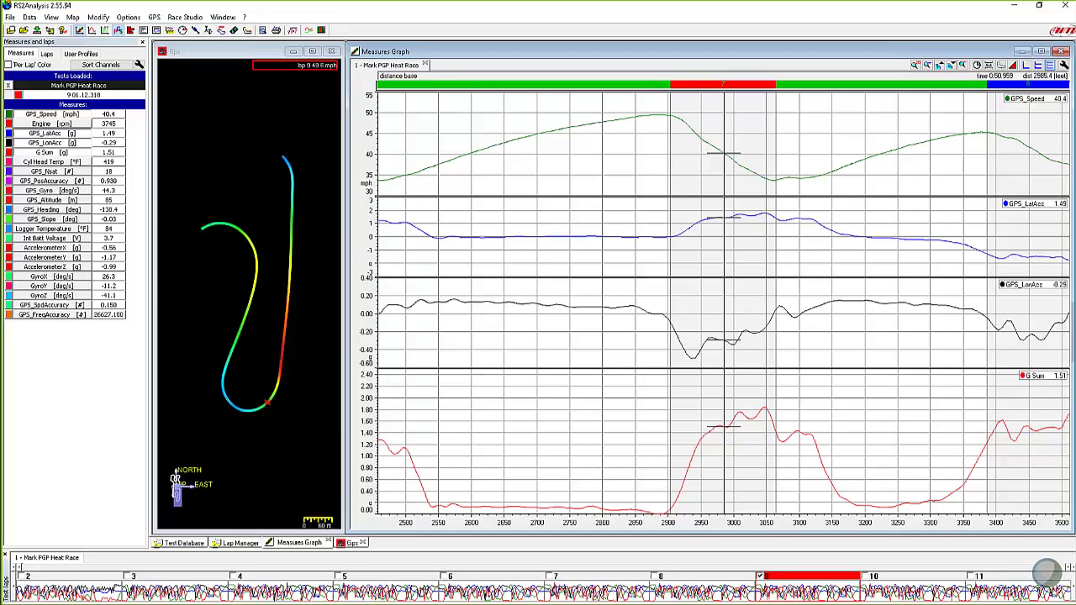
- Compare readings at turn 7's second braking dip, its G Sum peak and the return to positive longitudinal acceleration
drag(733, 349, 736, 360)
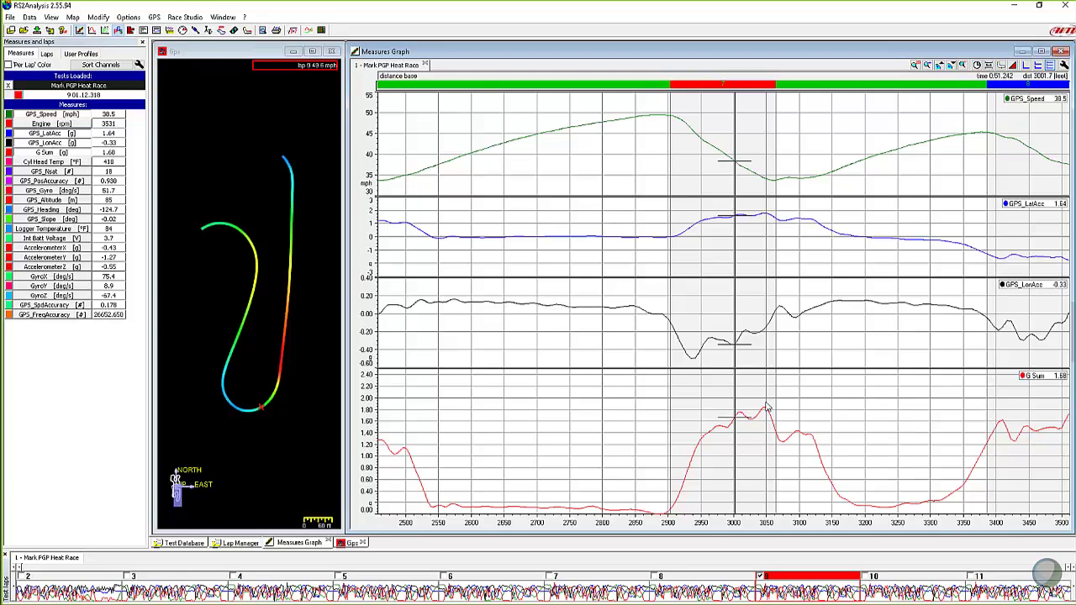
drag(750, 419, 767, 412)
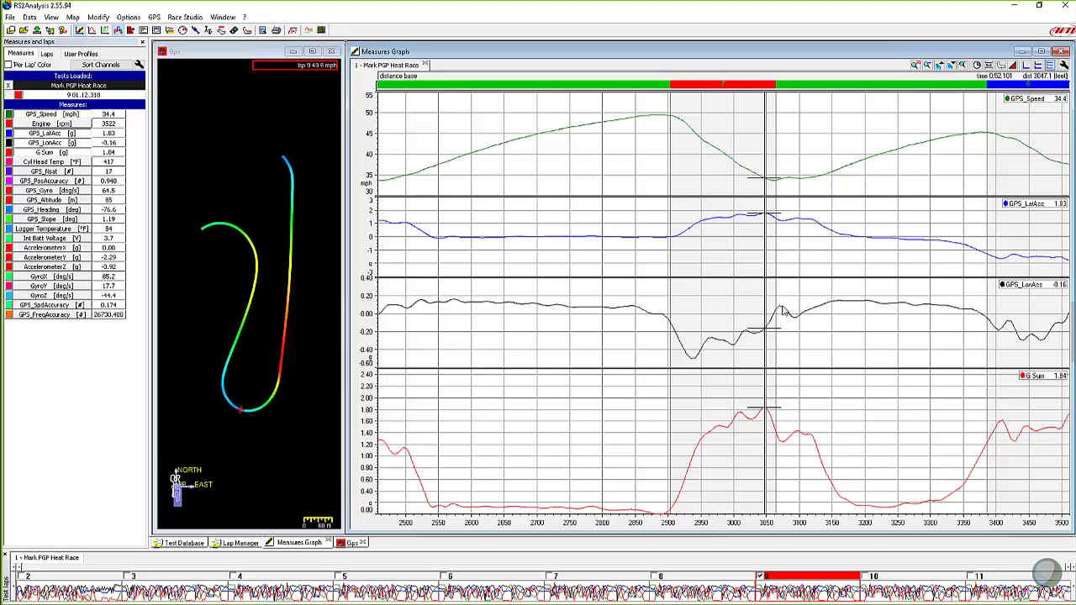
click(780, 313)
drag(778, 314, 776, 315)
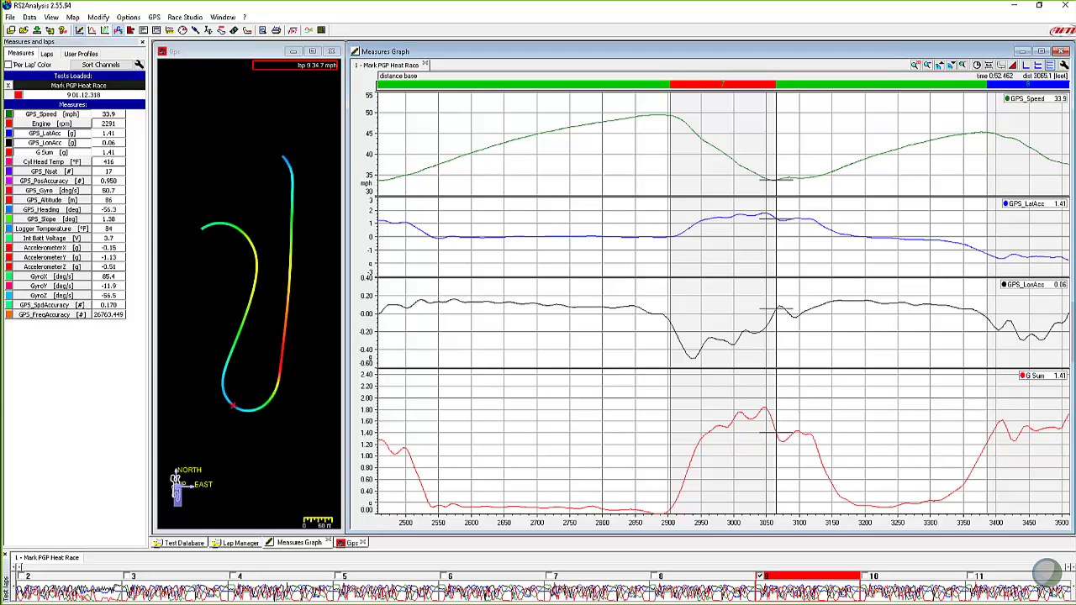
- Compare turn 7's highest G Sum peak with the smaller peak before it and the dip between them
drag(765, 409, 769, 418)
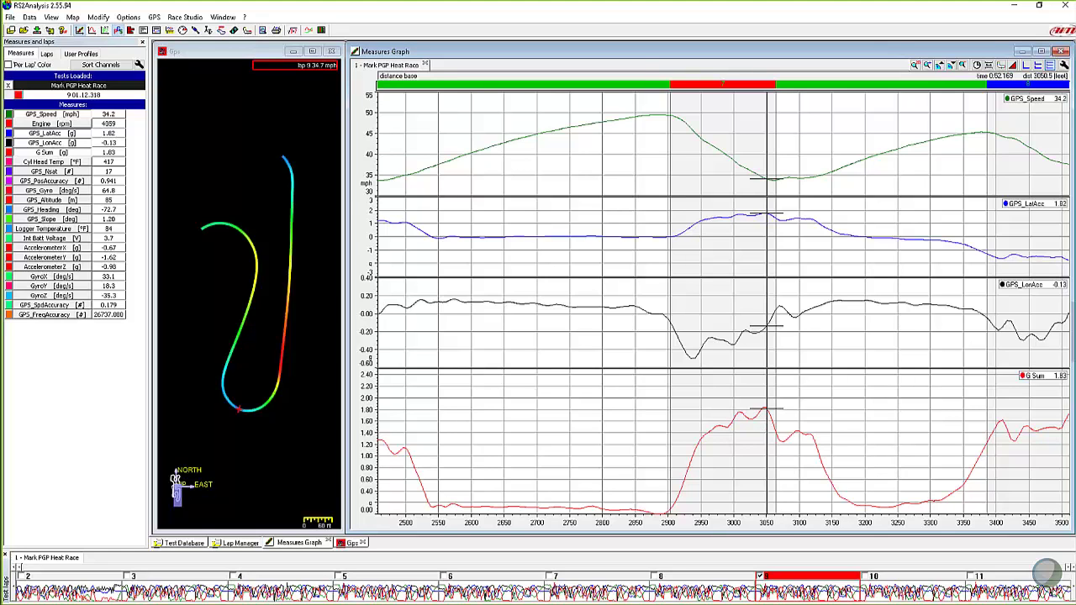
click(747, 419)
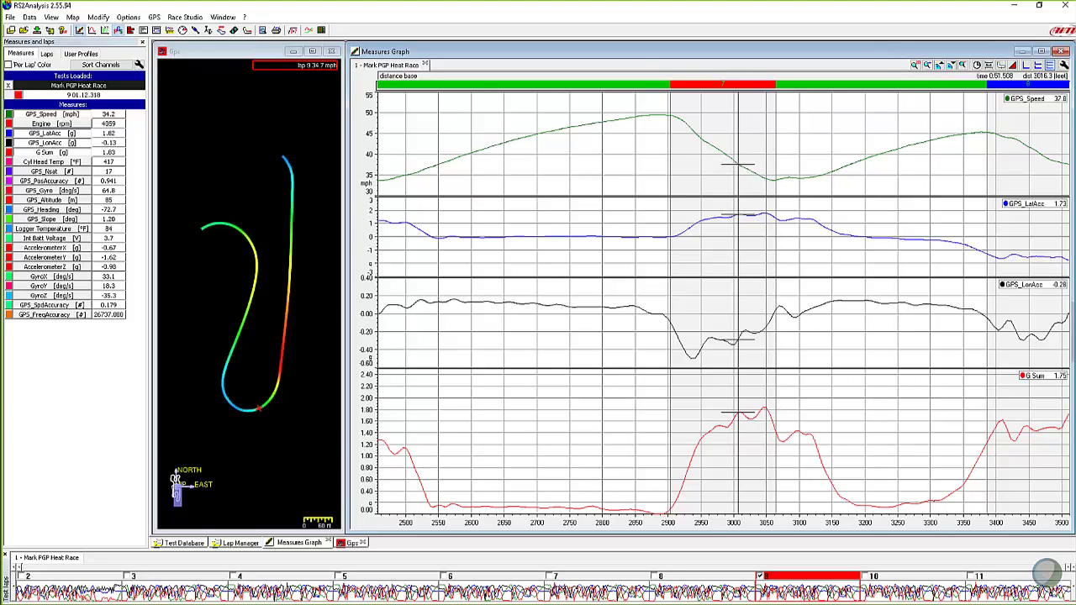
mouse_move(749, 417)
mouse_down()
mouse_move(761, 415)
mouse_move(730, 416)
mouse_move(753, 417)
mouse_move(752, 434)
mouse_up()
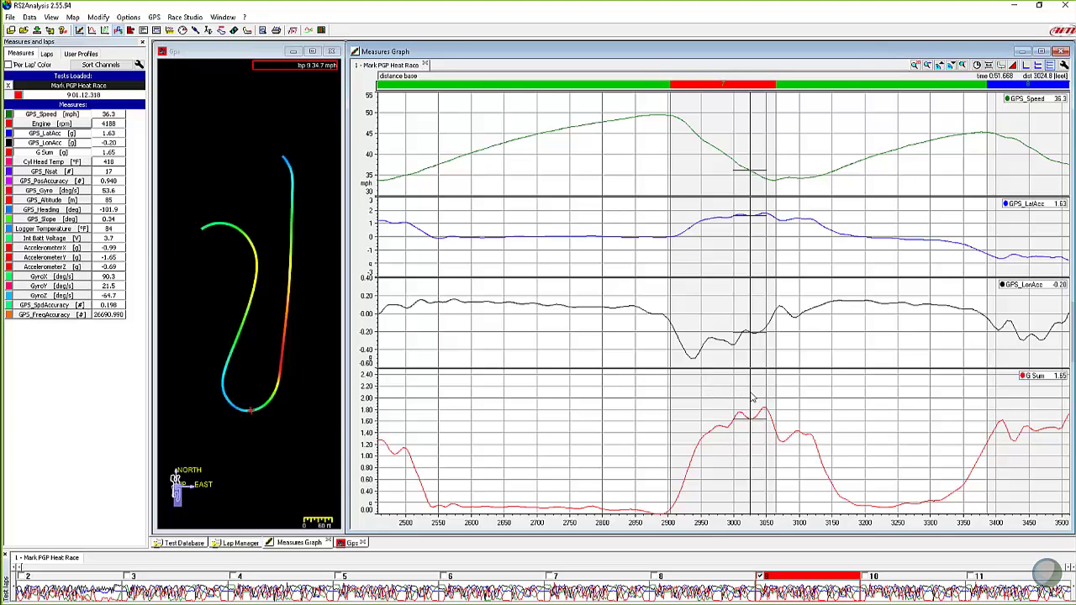
- Return the graph to the full lap and inspect the tall G Sum spike in turn 1
scroll(752, 400, down, 2)
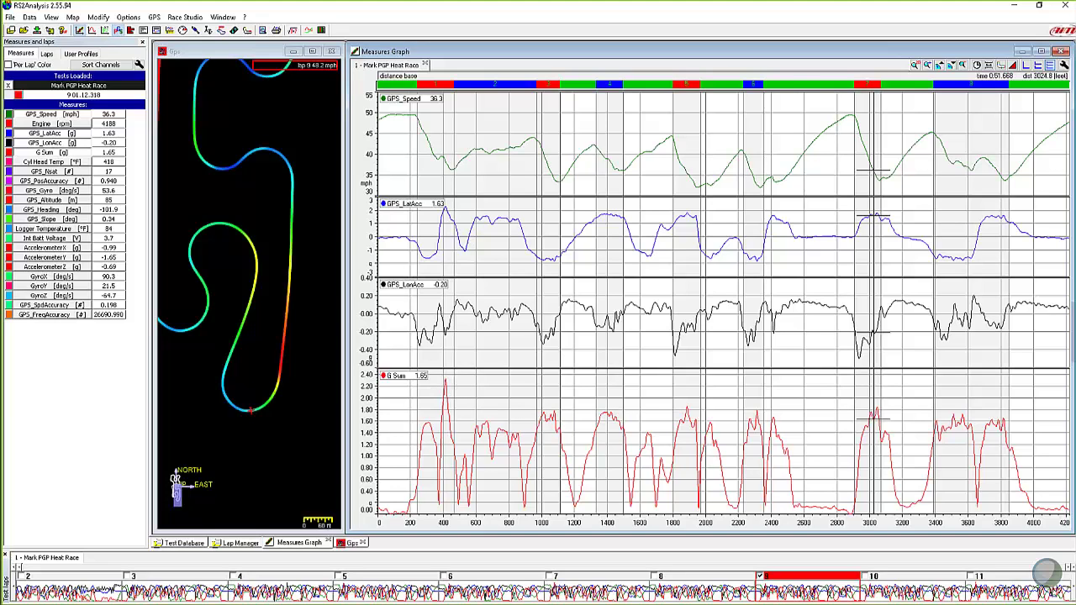
click(447, 402)
drag(447, 402, 446, 387)
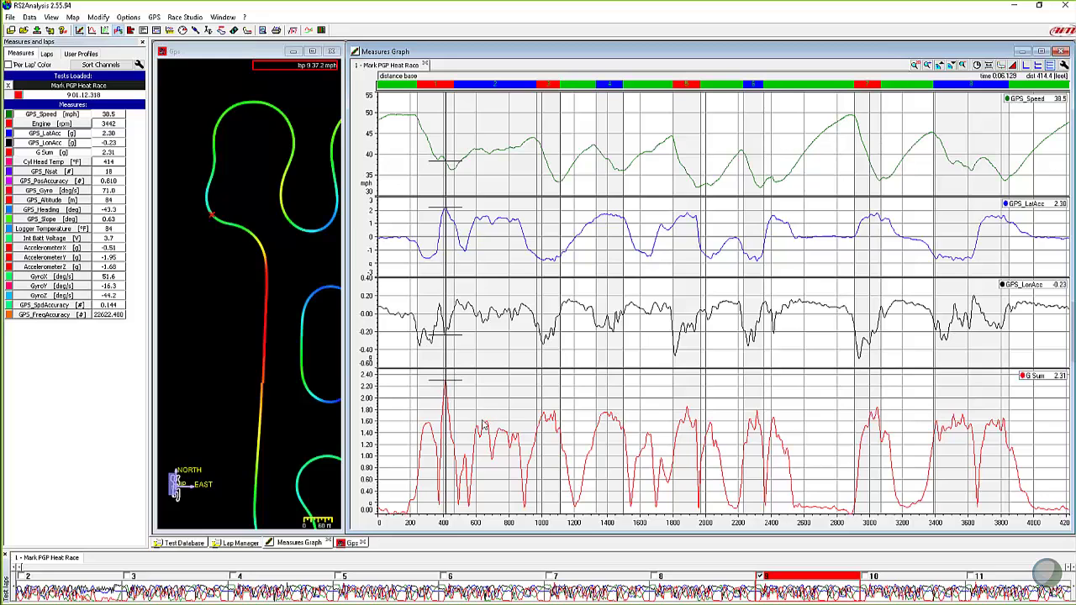
- Check the G Sum level through turns 2, 3 and both halves of turn 8
click(485, 425)
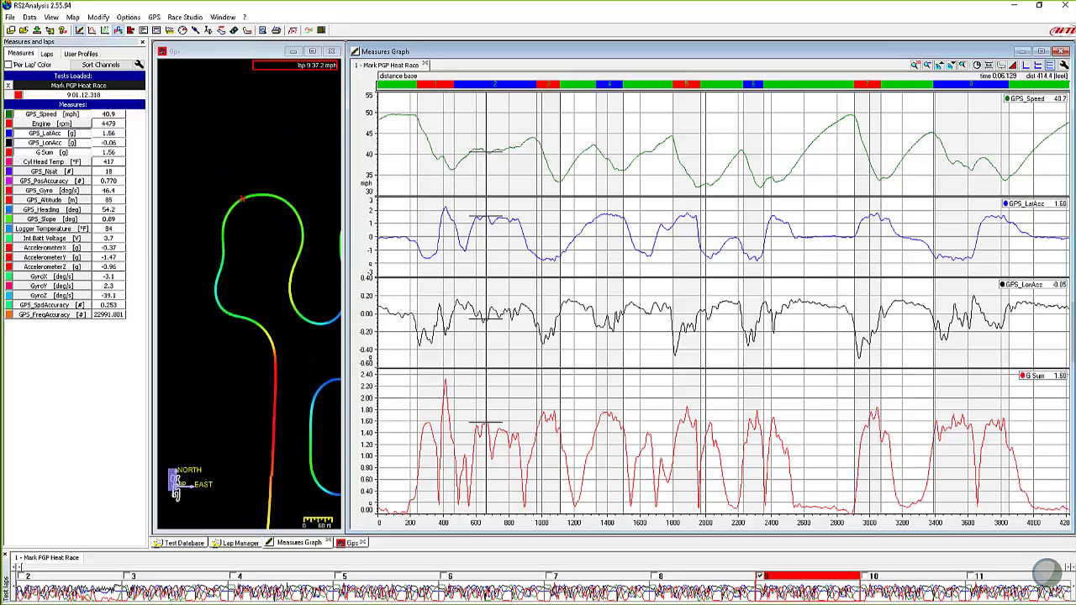
drag(483, 428, 476, 428)
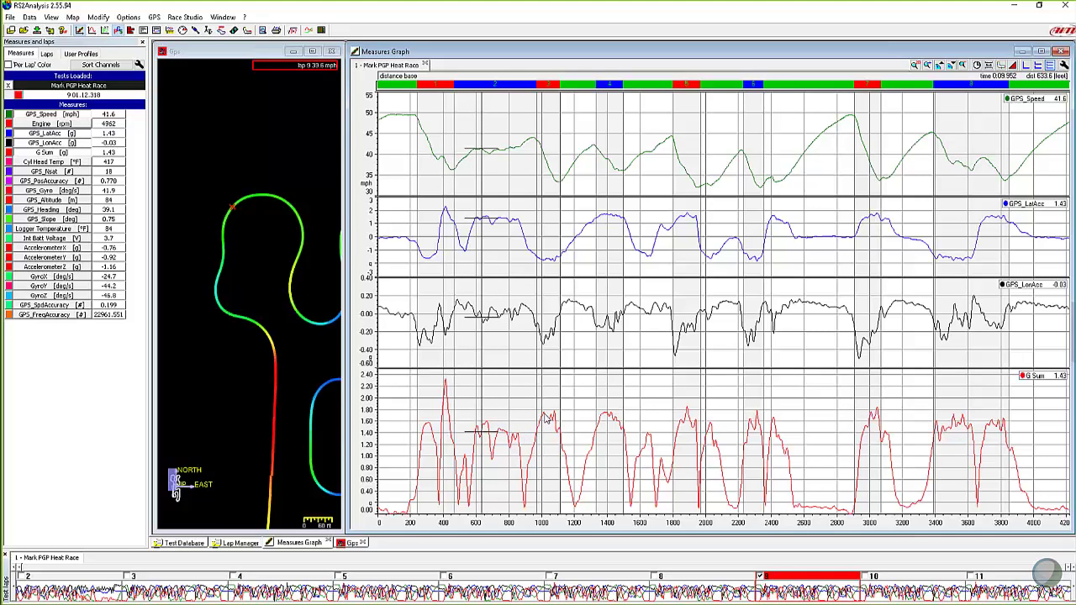
drag(551, 420, 548, 421)
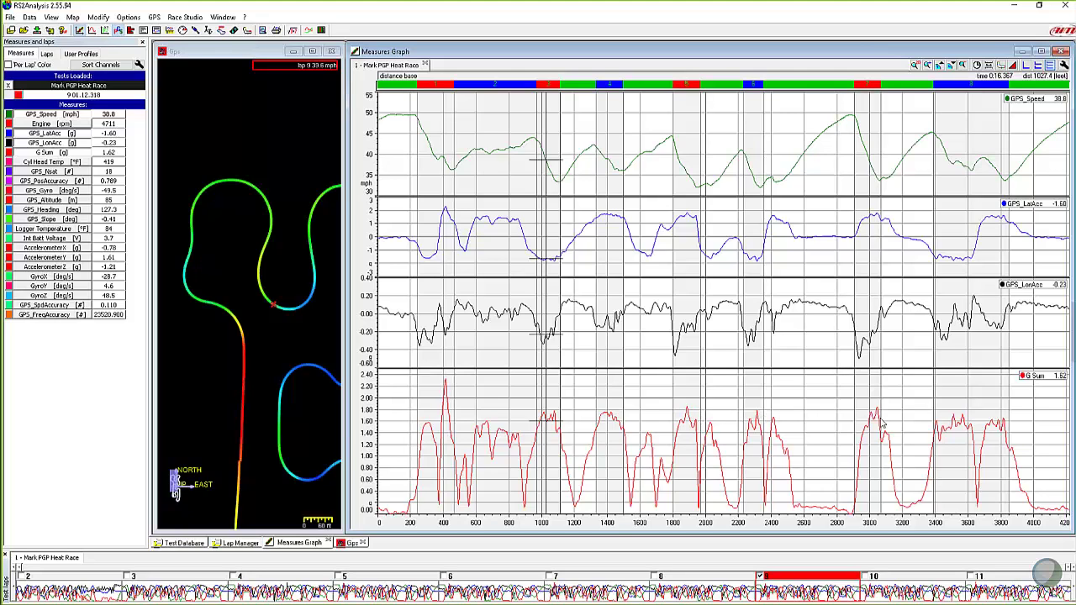
click(960, 421)
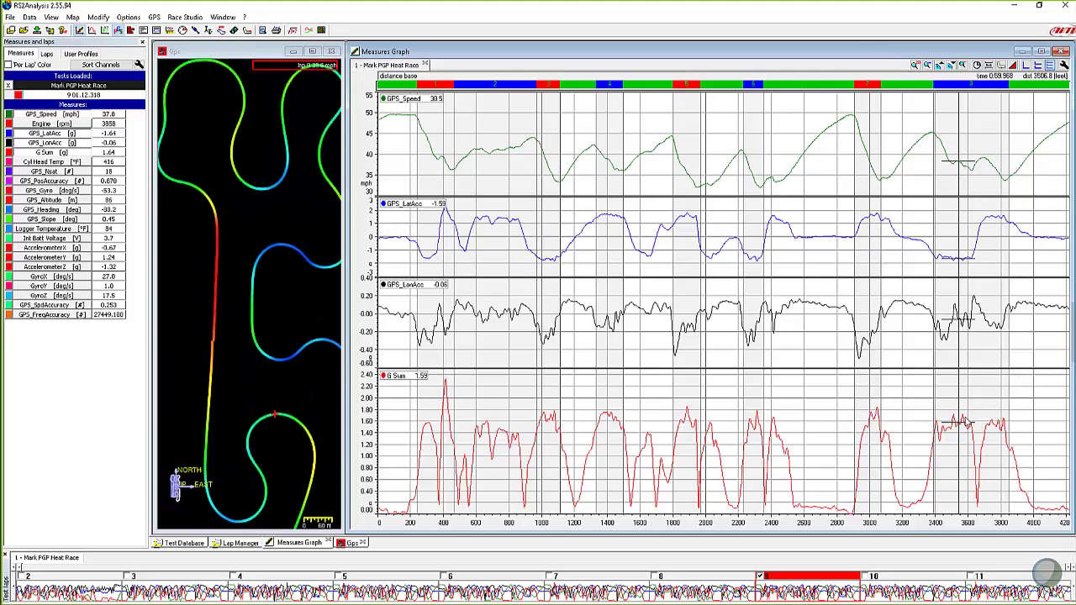
mouse_move(965, 422)
mouse_down()
mouse_move(976, 421)
mouse_move(949, 420)
mouse_move(975, 421)
mouse_move(947, 420)
mouse_move(996, 427)
mouse_up()
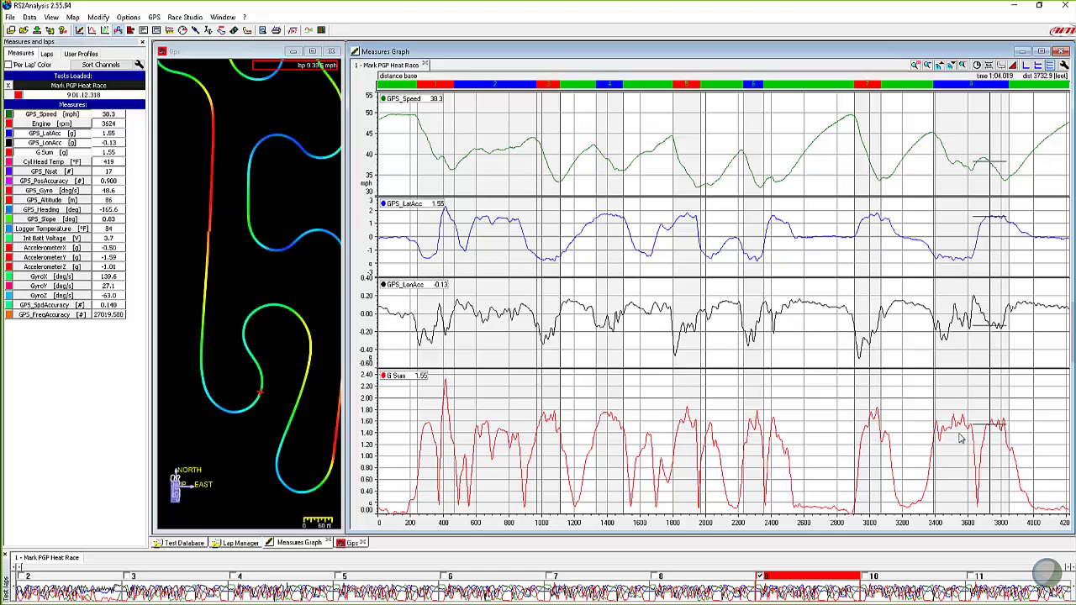
- Open the other driver's PGP WA heat-race test from the test database for comparison and check both G Sum traces in turn 5
click(187, 543)
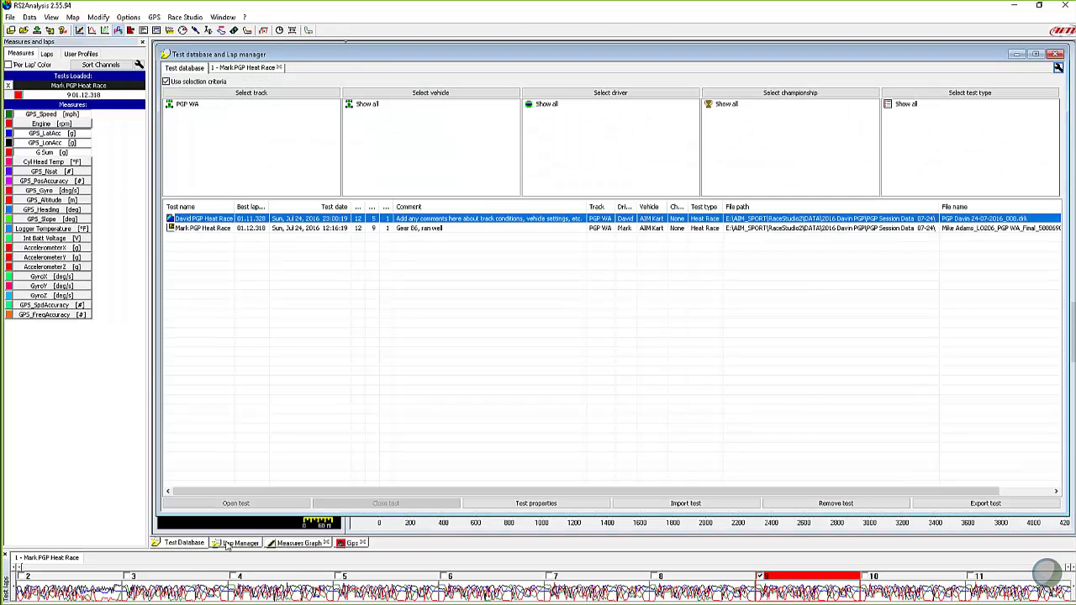
double_click(186, 220)
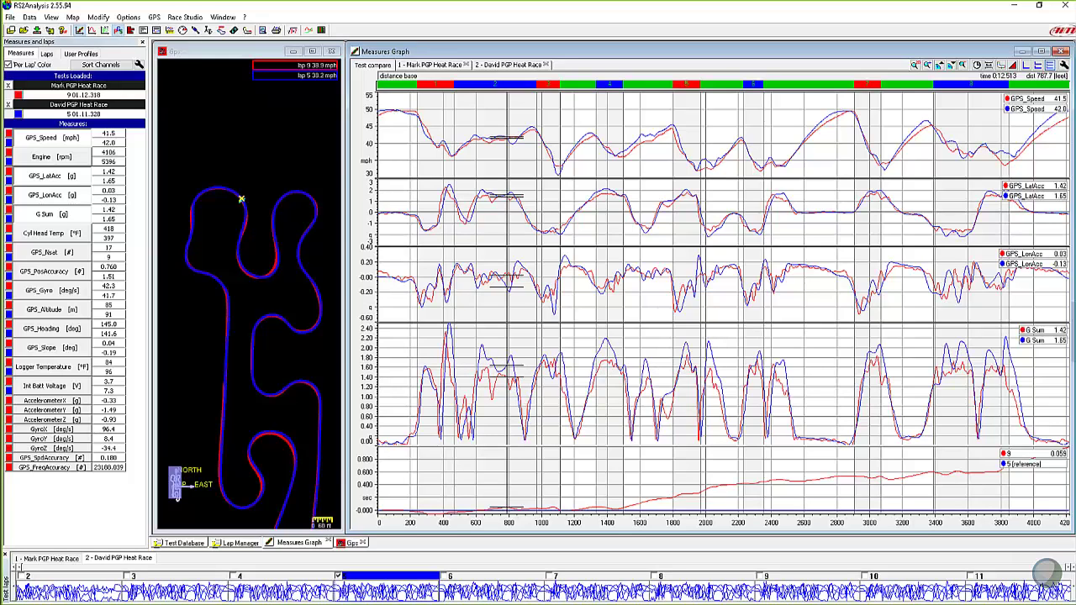
click(687, 351)
click(691, 354)
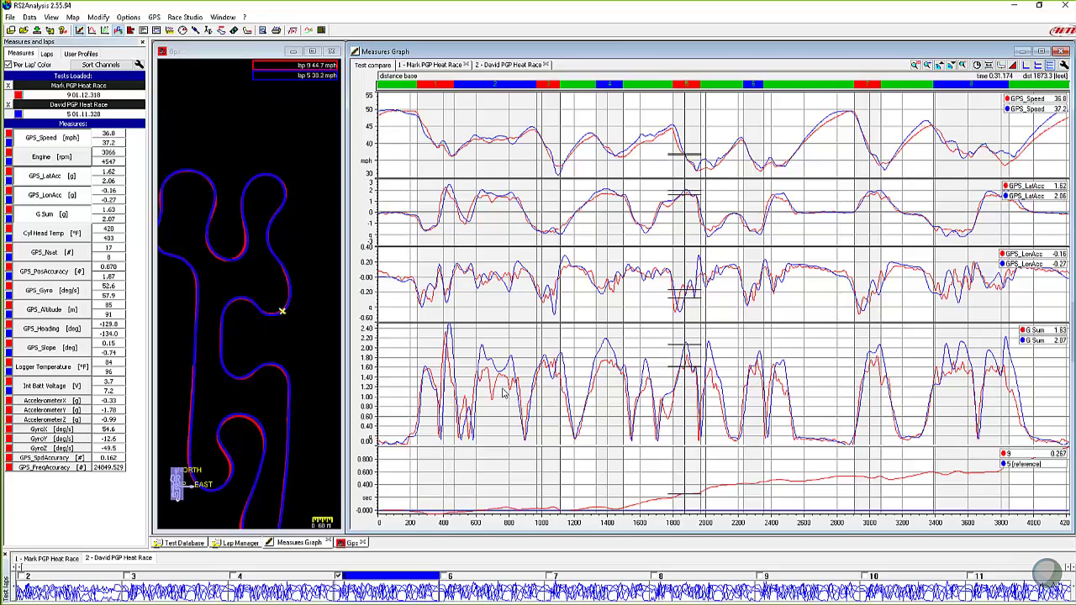
- Compare both drivers' G Sum in turns 8 and 7, including speed and longitudinal acceleration during turn 7's braking, then restore the full lap
mouse_move(954, 378)
mouse_down()
mouse_move(938, 380)
mouse_move(951, 387)
mouse_up()
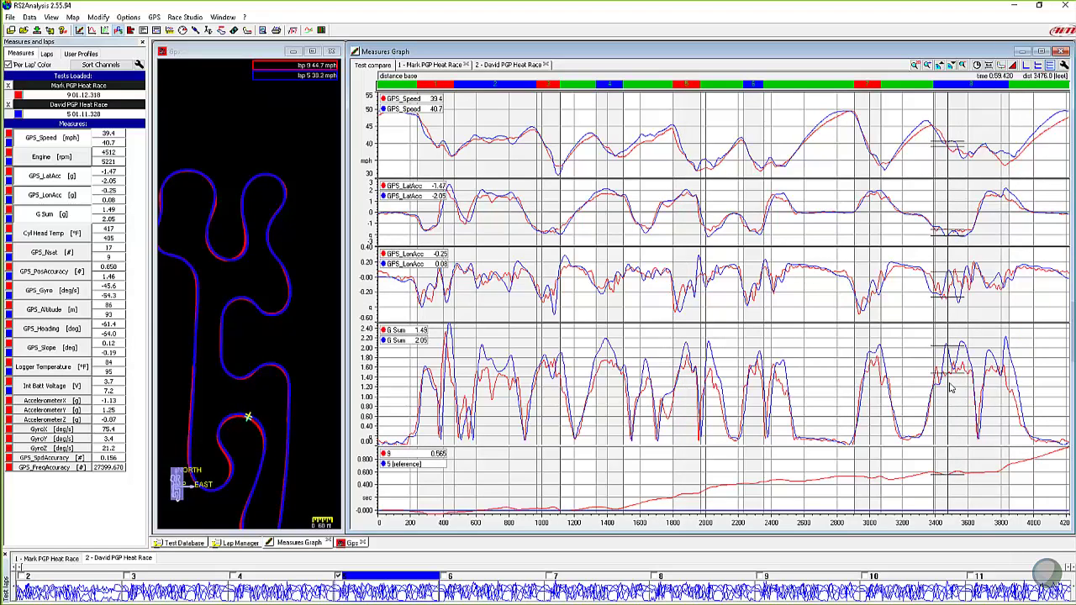
mouse_move(877, 383)
mouse_down()
mouse_move(975, 385)
mouse_move(841, 384)
mouse_move(885, 384)
mouse_up()
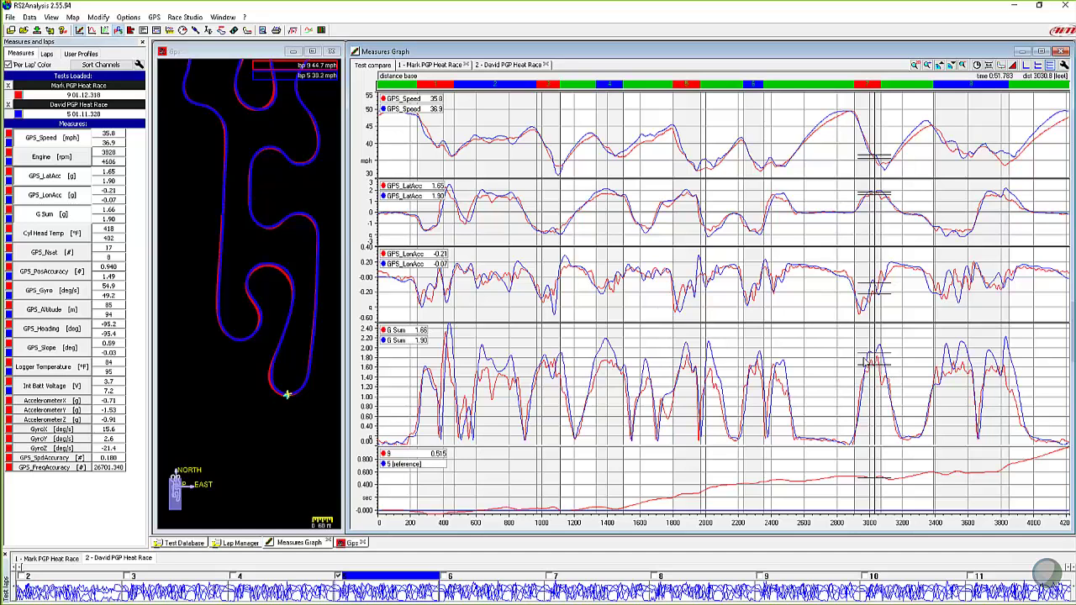
scroll(878, 376, up, 4)
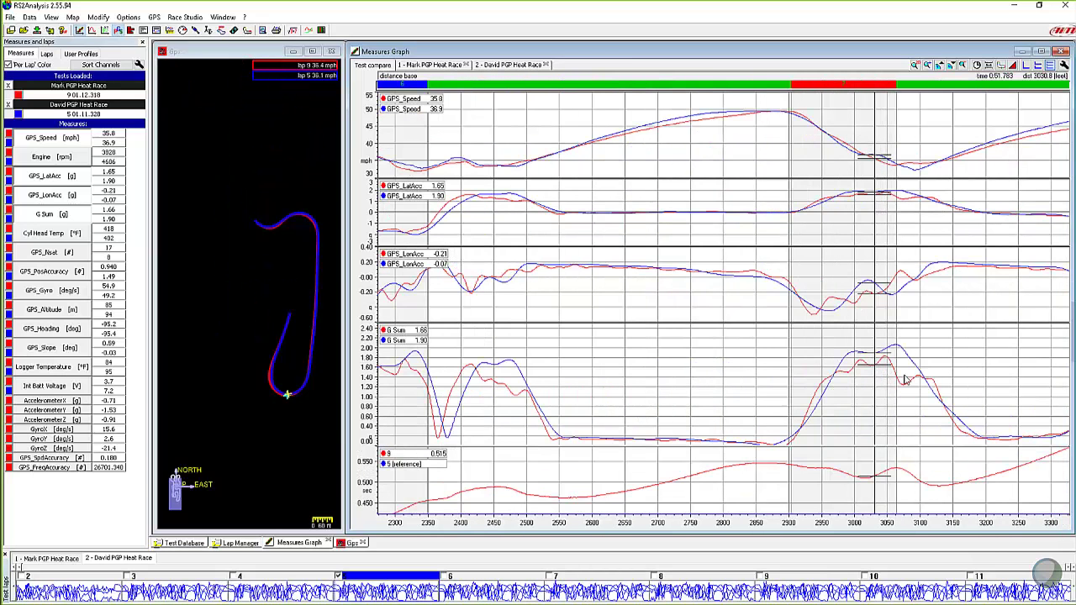
drag(836, 318, 828, 311)
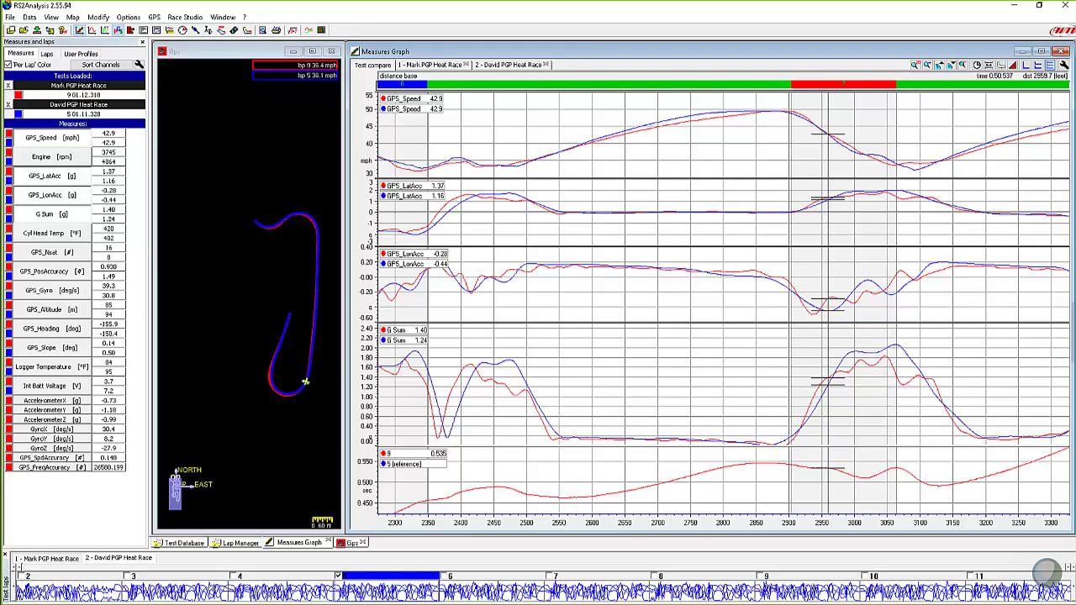
key(Down)
key(Down)
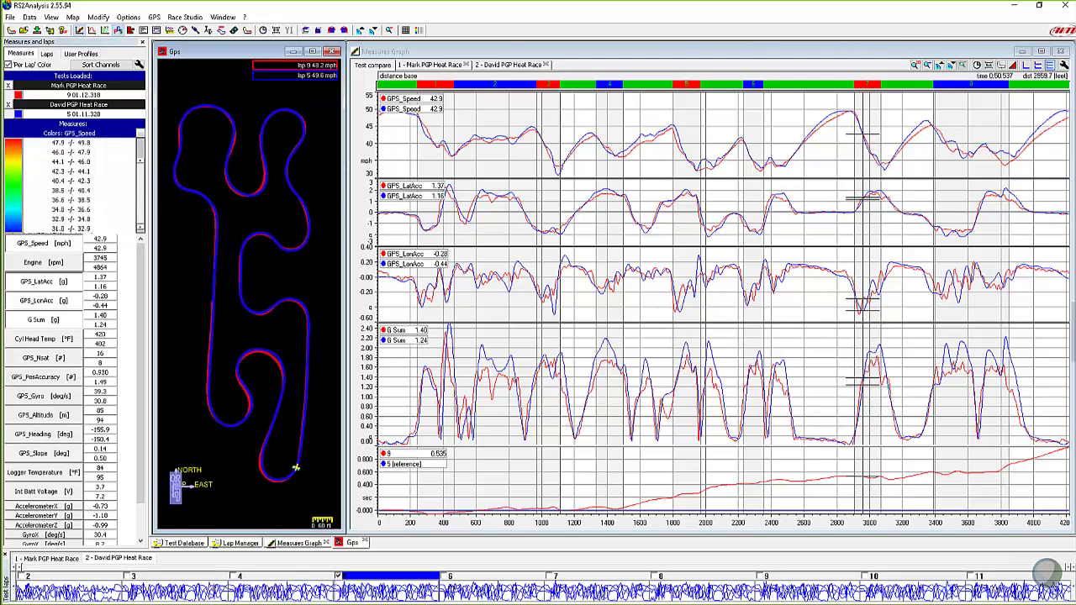
- Focus the comparison graph on turn 3 and examine the mid-corner G Sum difference around 1077 feet
mouse_move(526, 172)
mouse_down()
mouse_move(508, 169)
mouse_move(522, 194)
mouse_up()
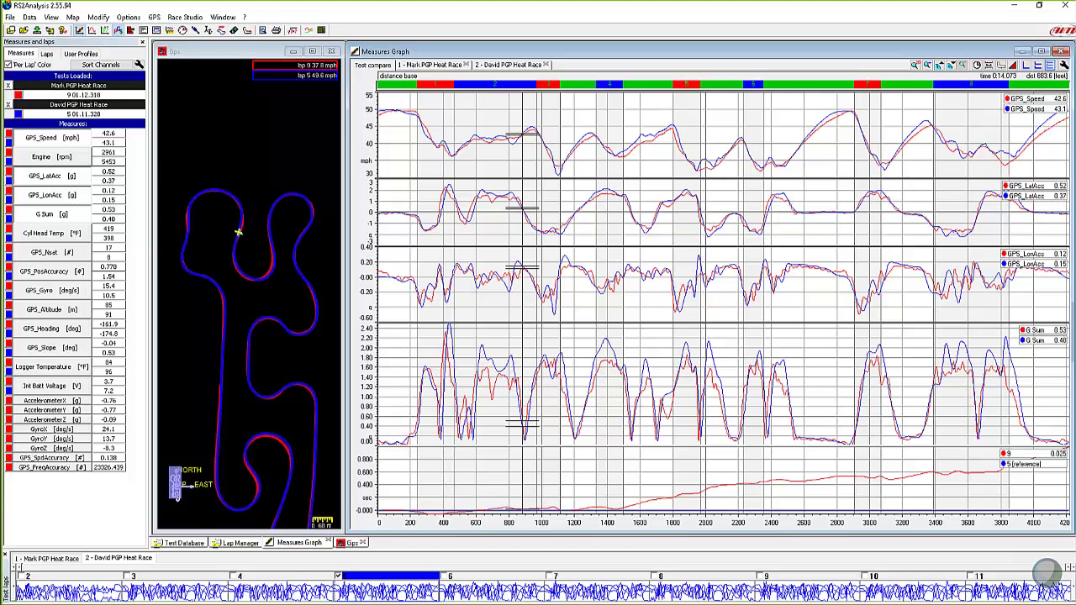
mouse_move(514, 377)
mouse_down()
mouse_move(553, 370)
mouse_move(535, 380)
mouse_move(544, 381)
mouse_up()
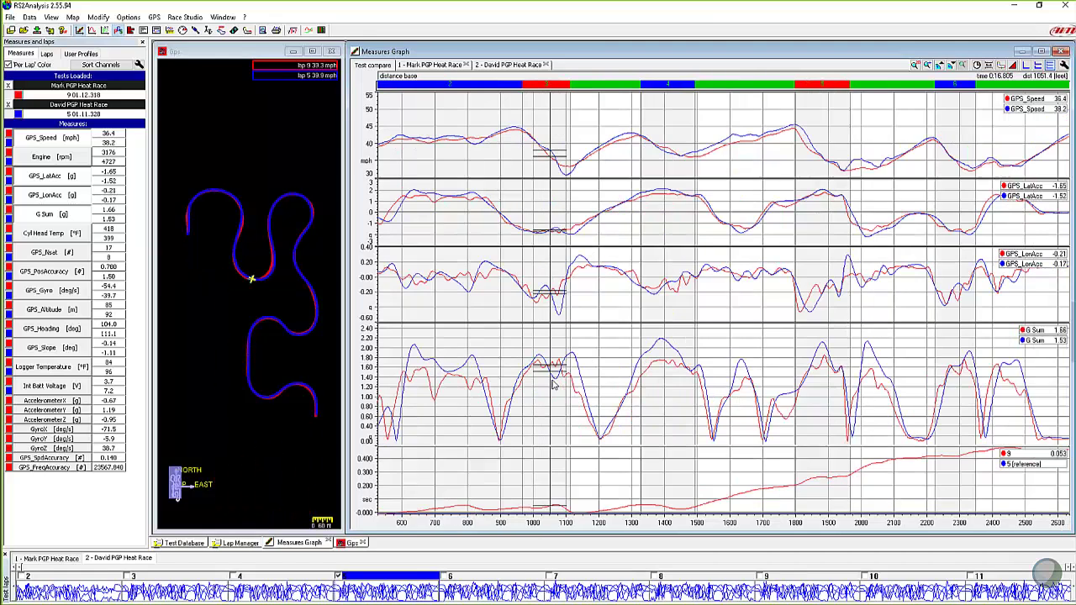
scroll(548, 383, up, 2)
mouse_move(566, 516)
mouse_down()
mouse_move(626, 503)
mouse_move(694, 450)
mouse_up()
click(687, 433)
key(Up)
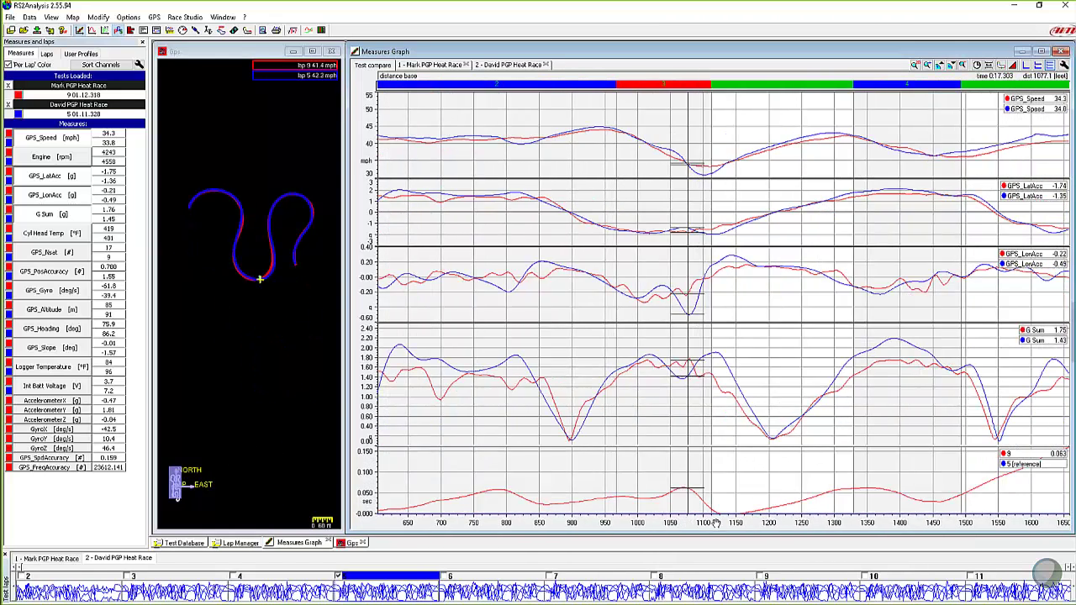
drag(671, 519, 726, 524)
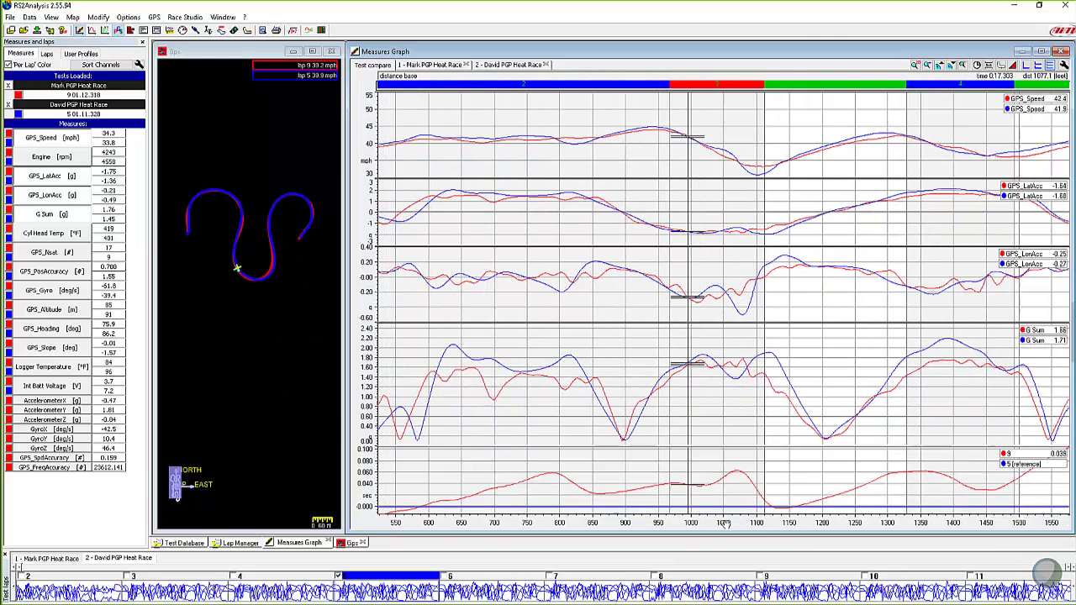
- Trace both G Sum curves from turn 3's first peak to its exit and back to where they cross mid-corner
click(704, 362)
drag(705, 362, 767, 358)
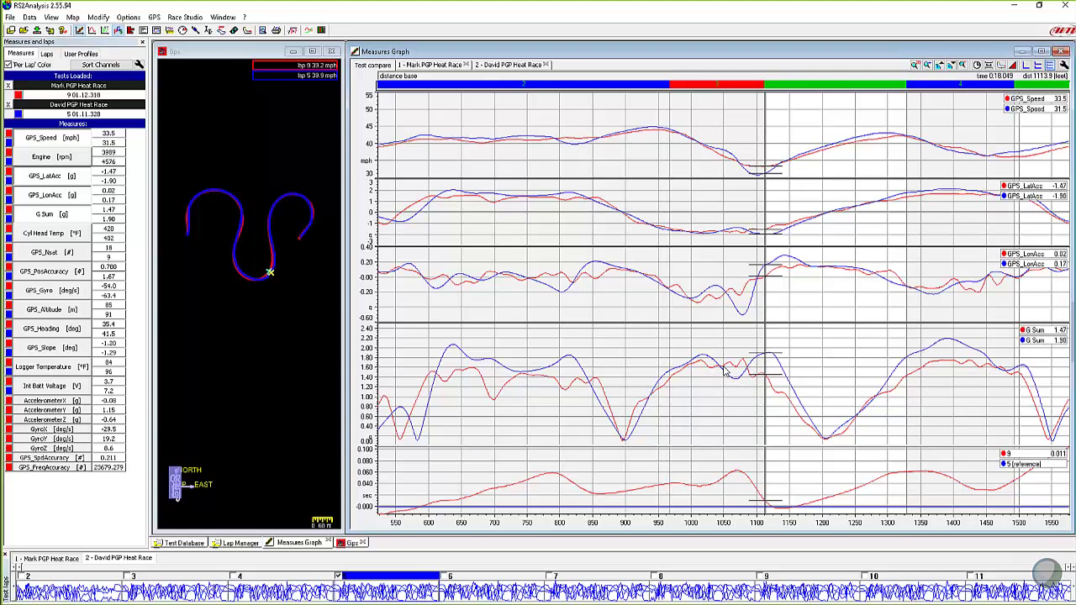
mouse_move(724, 375)
mouse_down()
mouse_move(706, 375)
mouse_move(723, 371)
mouse_up()
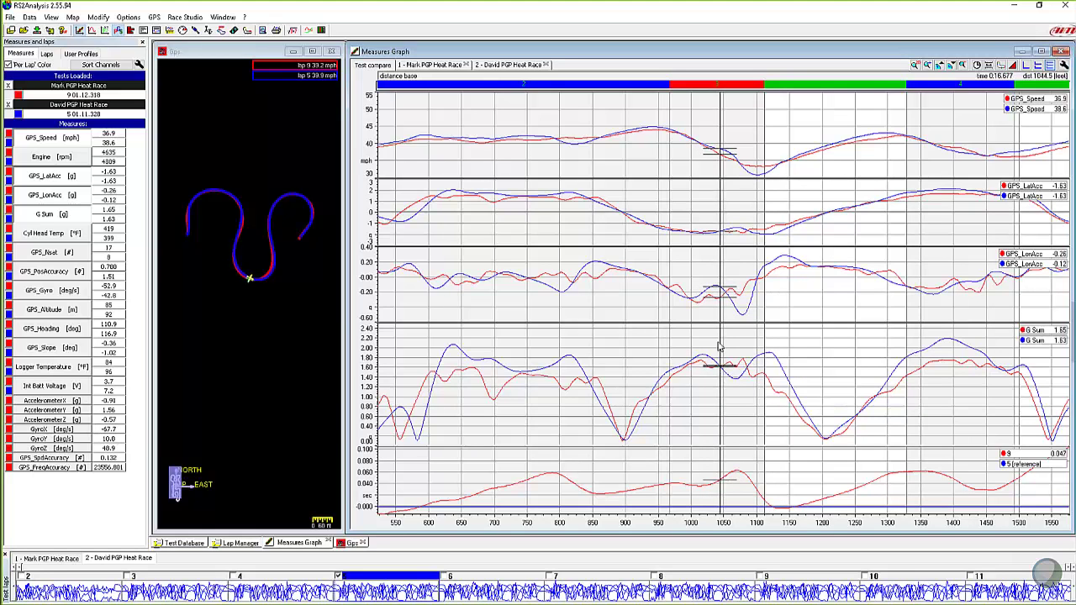
- Compare both drivers' speed at the peak before turn 3 and partway through the corner's deceleration
click(661, 132)
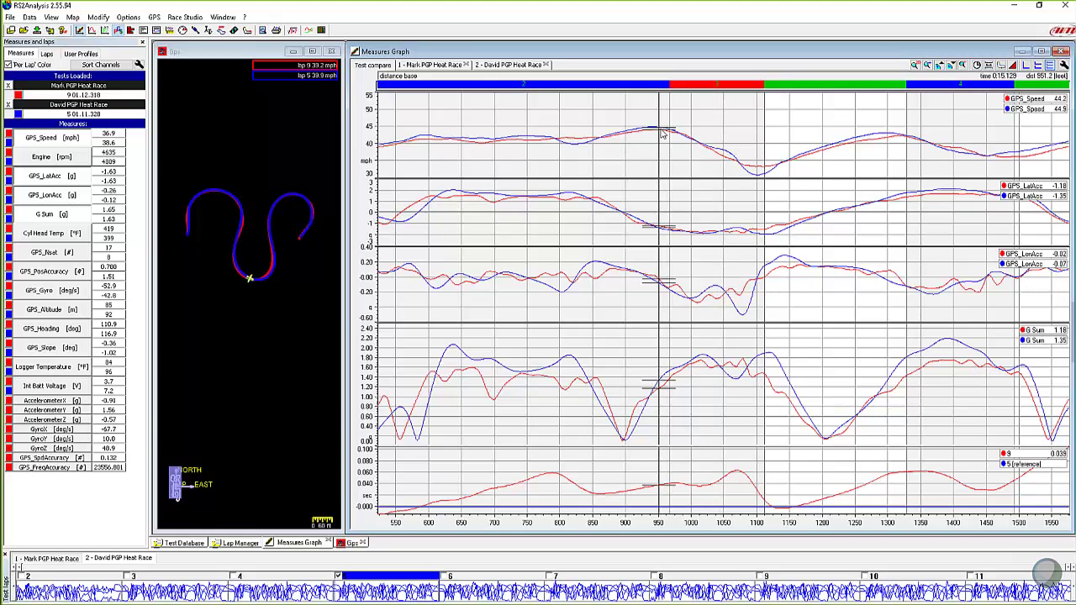
drag(662, 132, 656, 135)
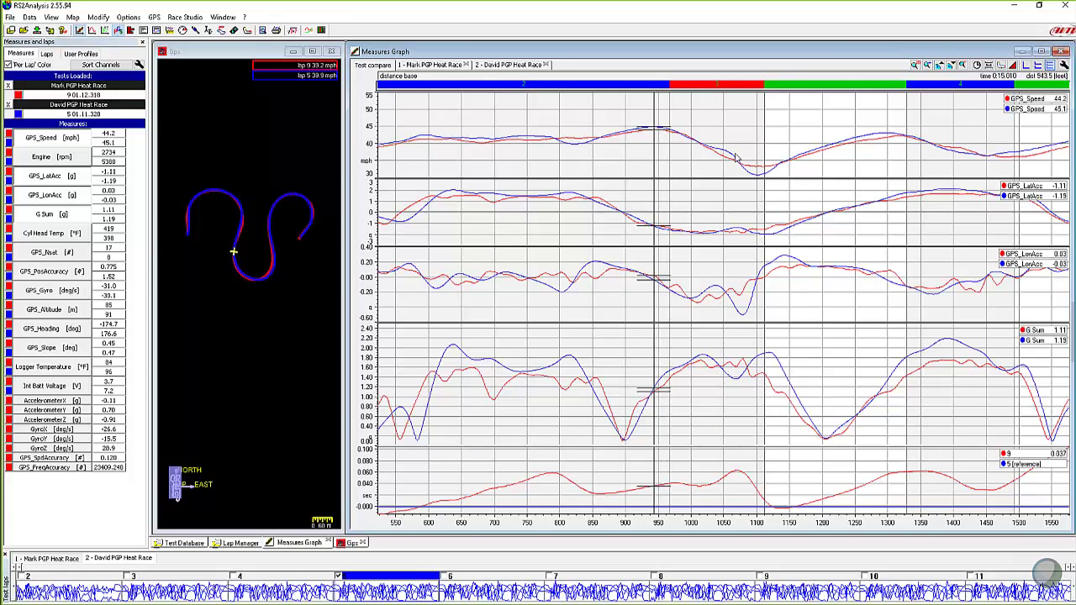
drag(726, 156, 729, 156)
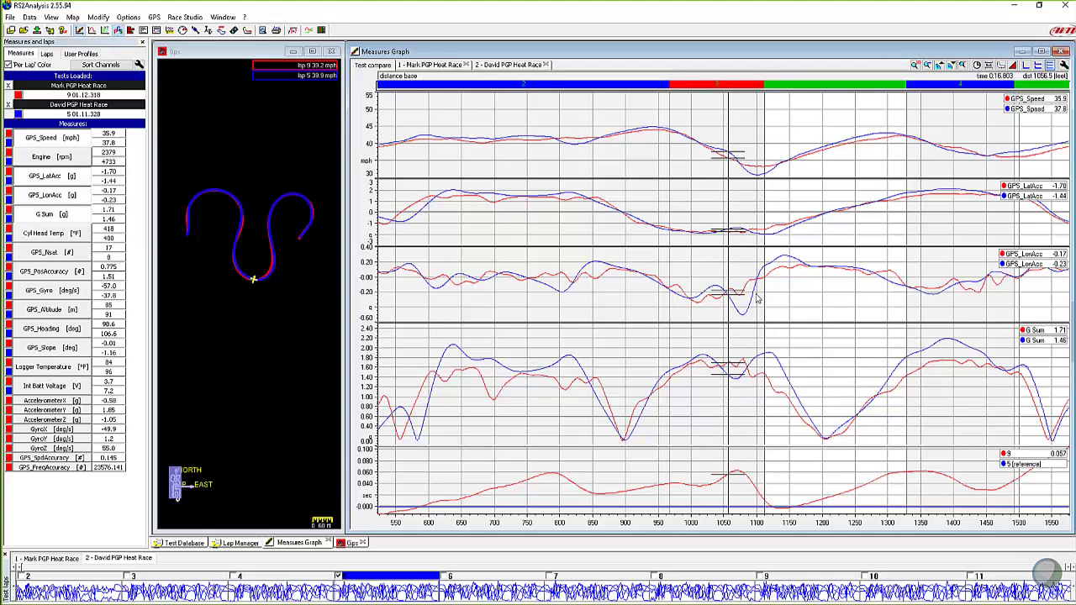
- Locate turn 3's late braking point on the GPS track map and enlarge the map around it
drag(253, 279, 264, 281)
click(258, 273)
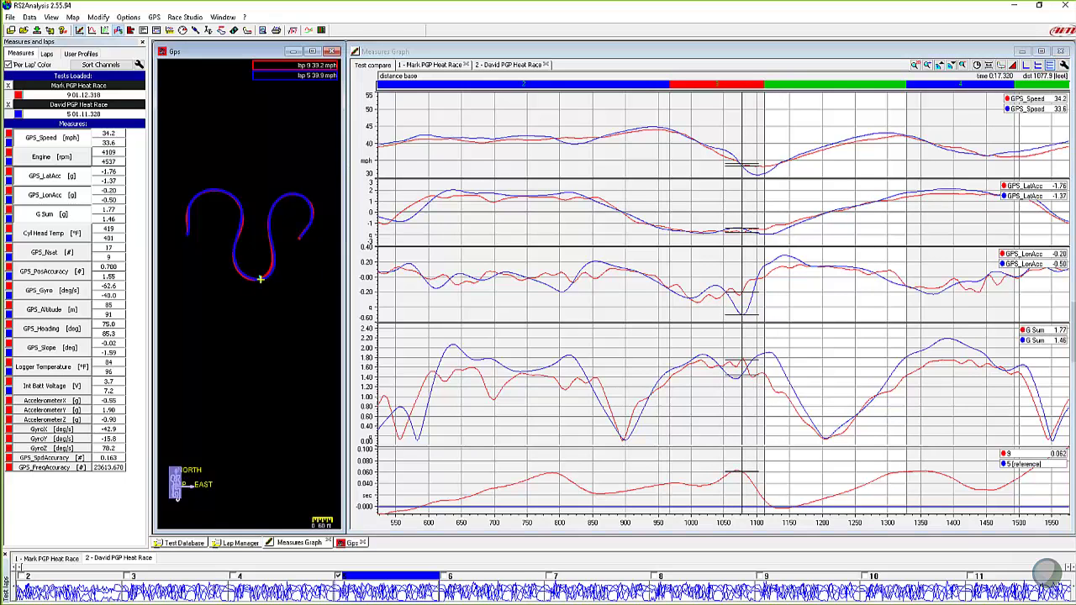
scroll(269, 267, up, 2)
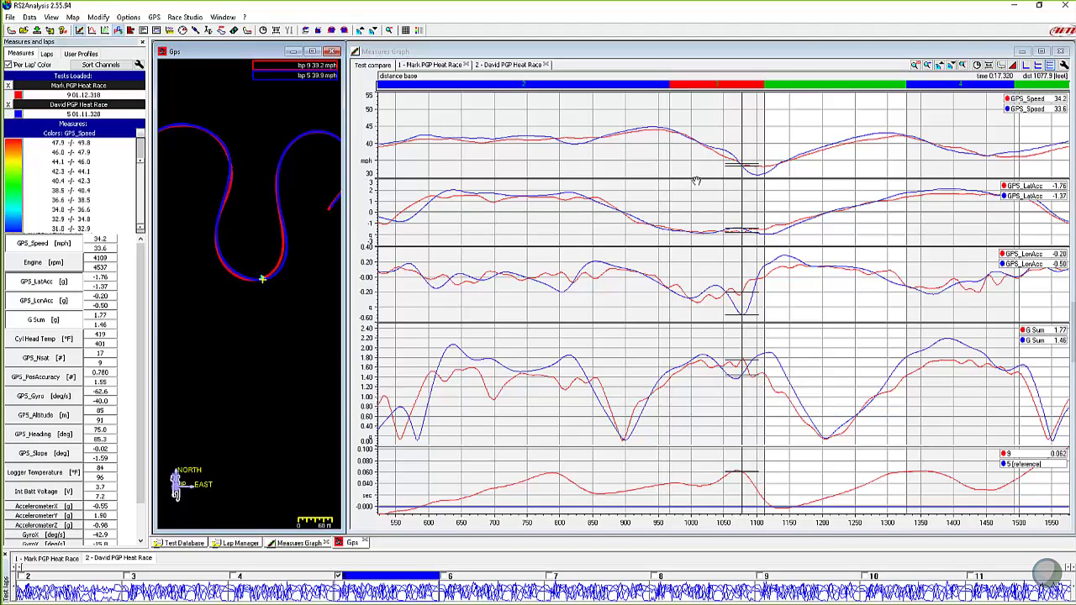
- Compare readings at the first G Sum peak in turn 3 and at the blue trace's deepest longitudinal-acceleration dip
drag(683, 158, 702, 166)
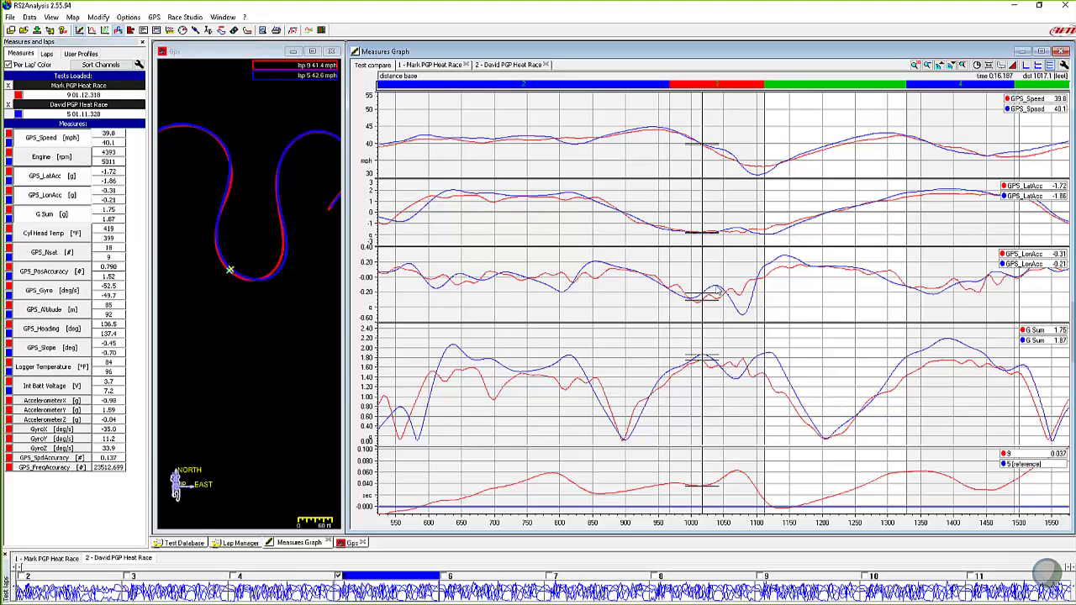
click(739, 313)
drag(739, 312, 743, 313)
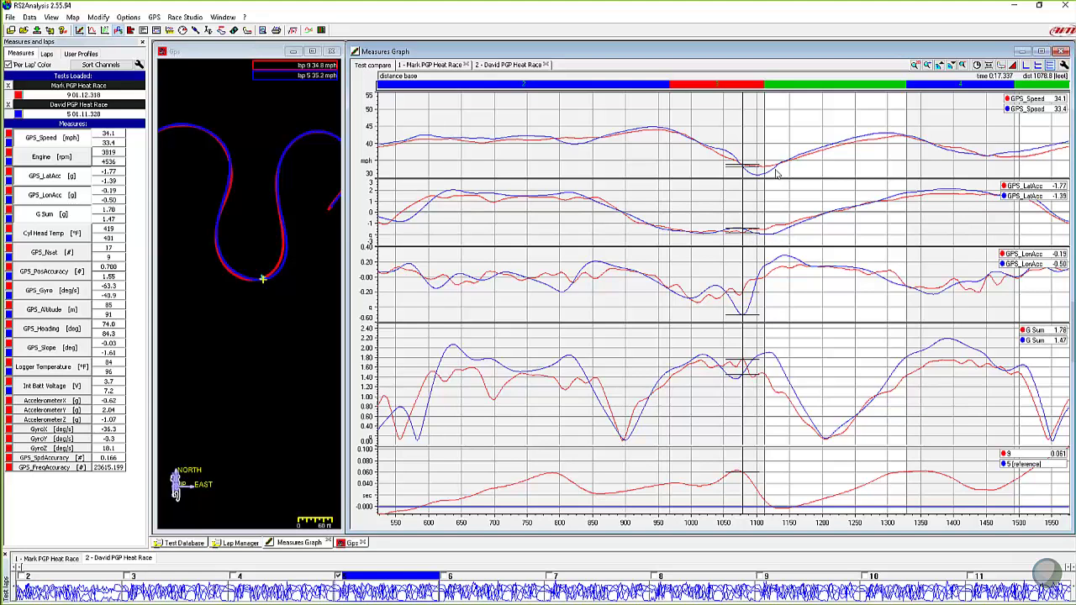
- Examine the minimum-speed area at turn 3's exit on the track map and graph, around 1109 feet
click(273, 274)
drag(755, 170, 763, 168)
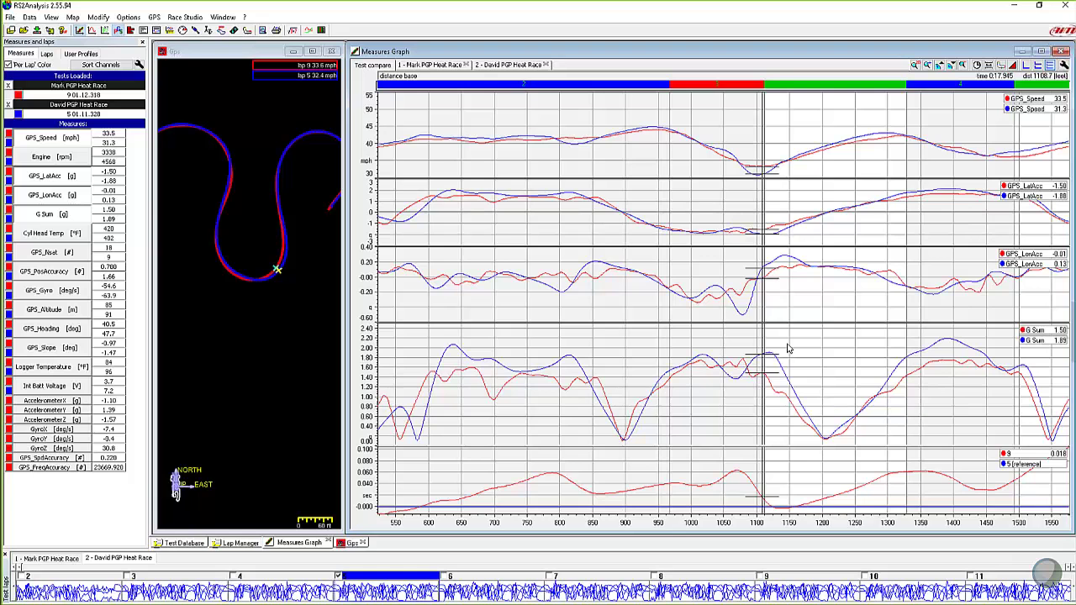
scroll(764, 349, down, 3)
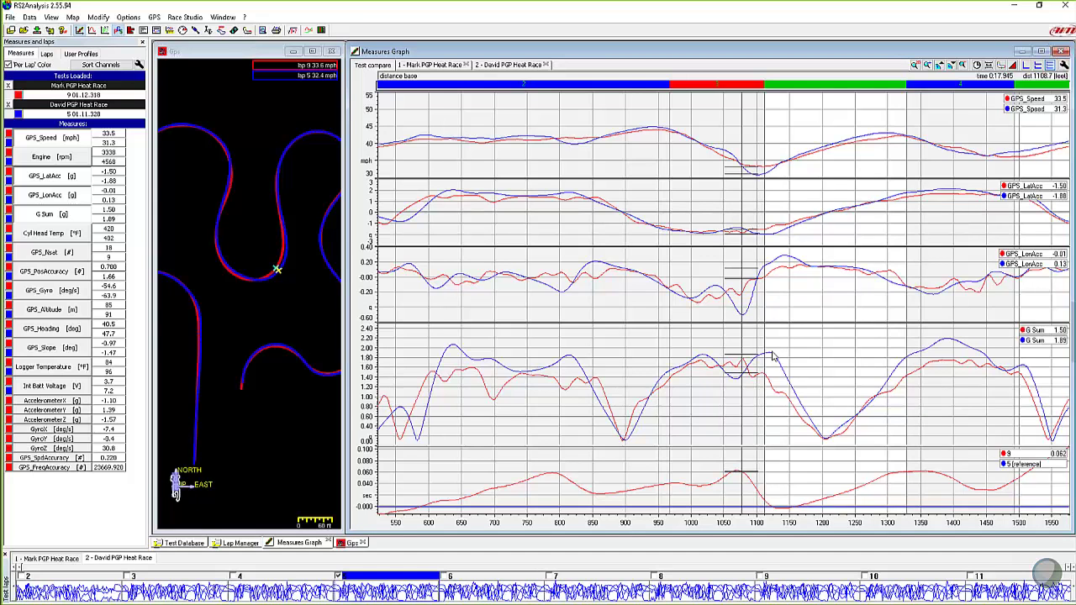